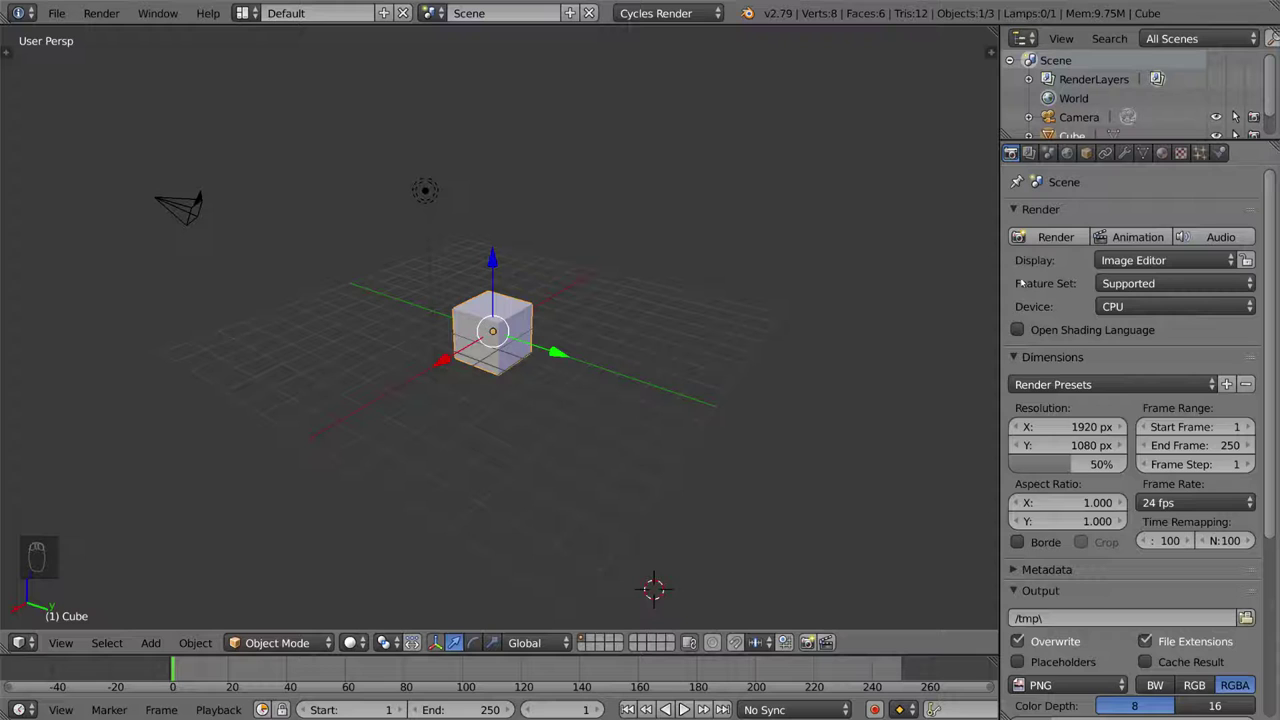
Step: Add a Solidify modifier to the cube and drag its Thickness to -1.7340
{"action": "left_click", "coordinate": [1124, 153]}
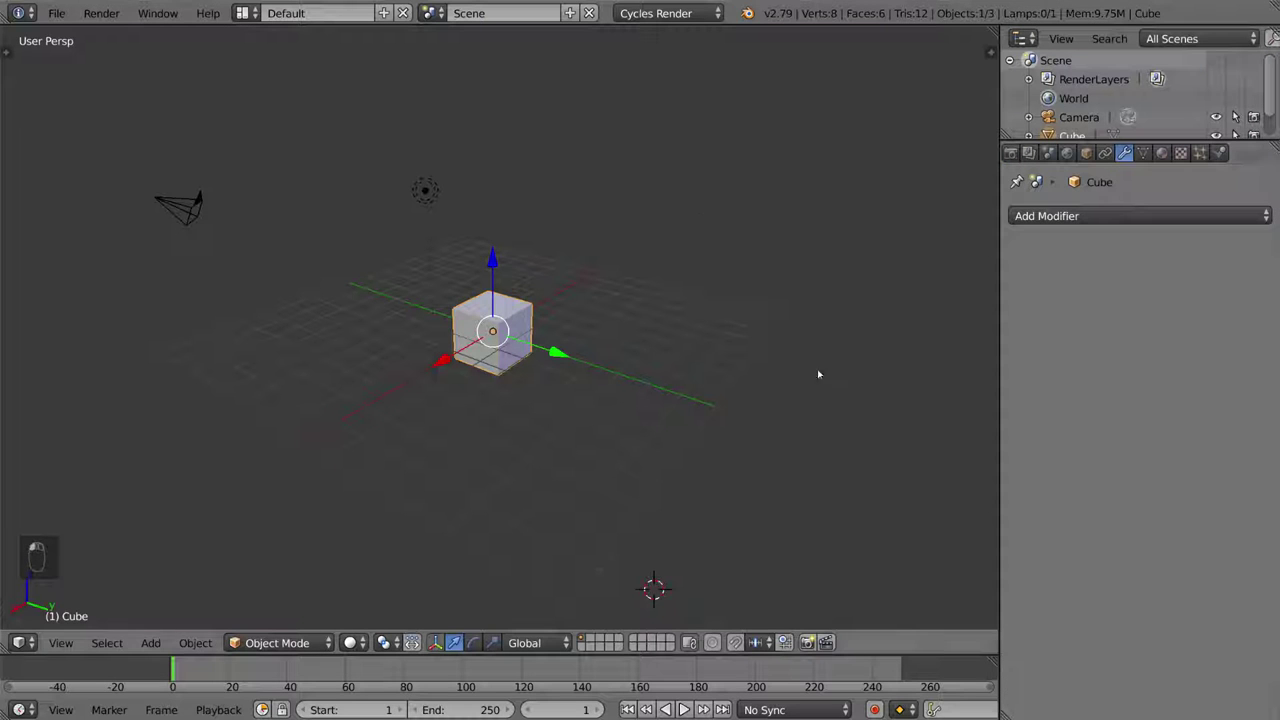
{"action": "left_click", "coordinate": [1103, 217]}
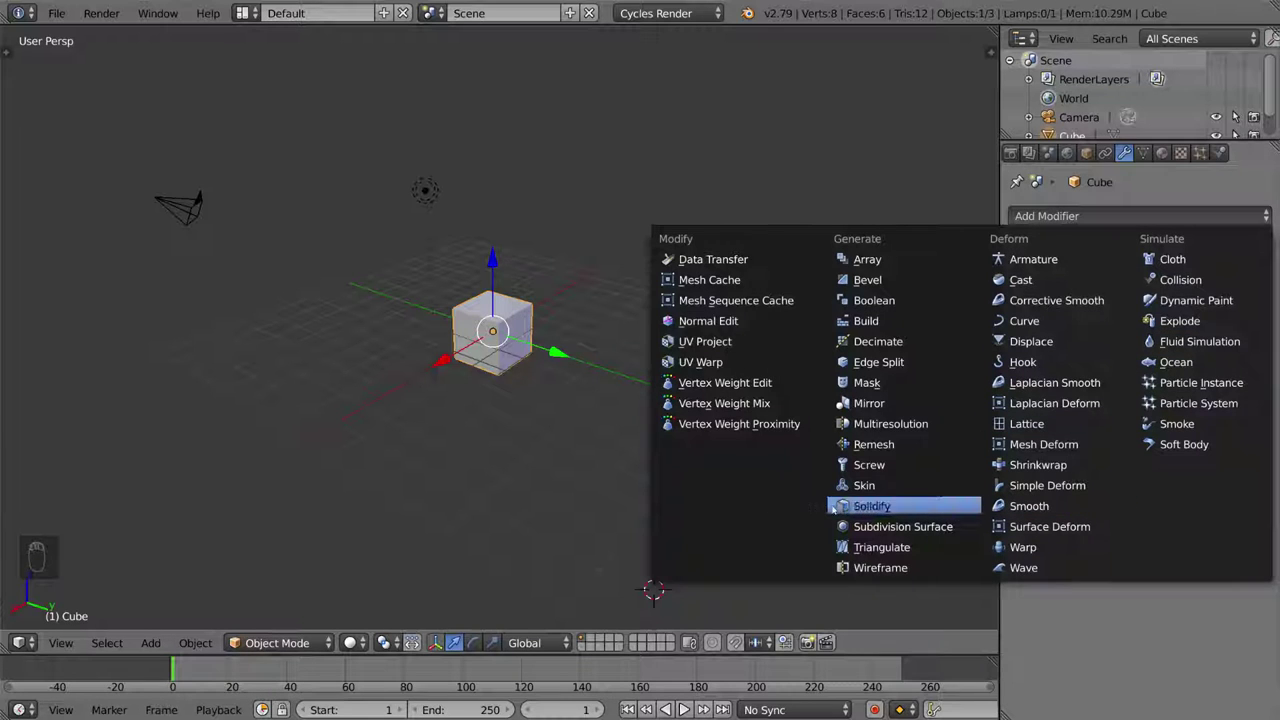
{"action": "left_click", "coordinate": [892, 508]}
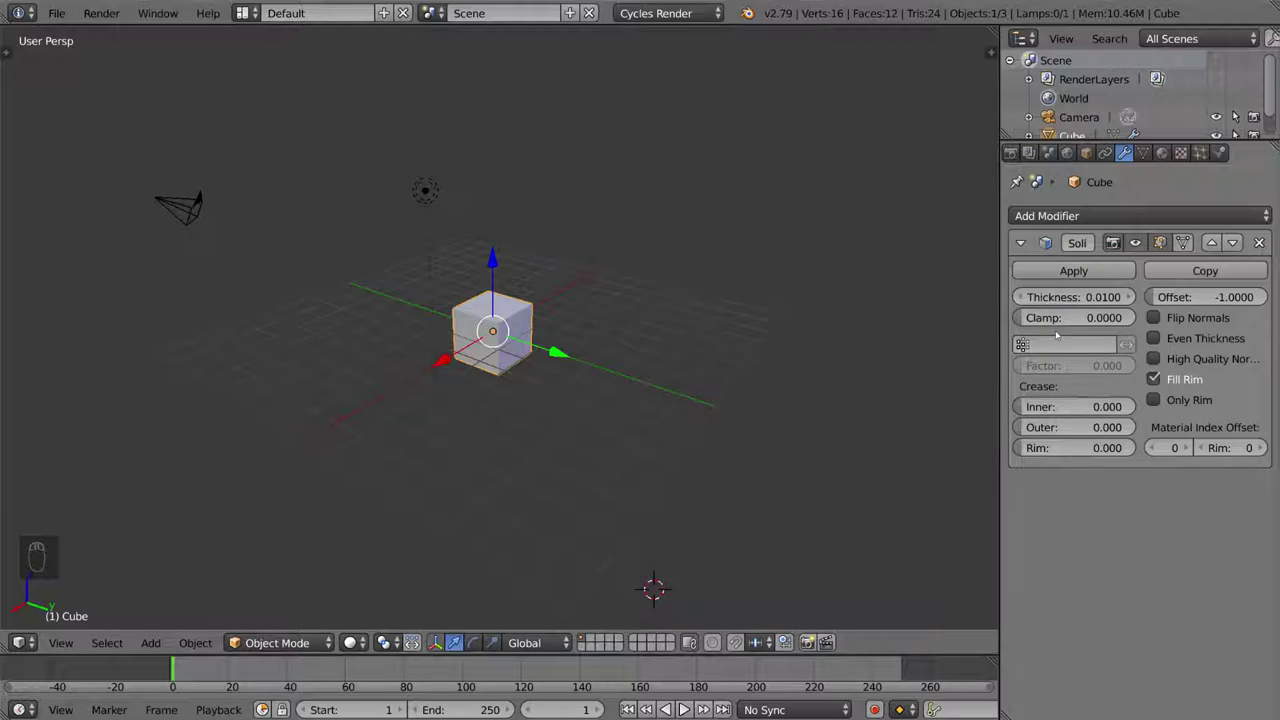
{"action": "left_click_drag", "start_coordinate": [1104, 297], "coordinate": [740, 302]}
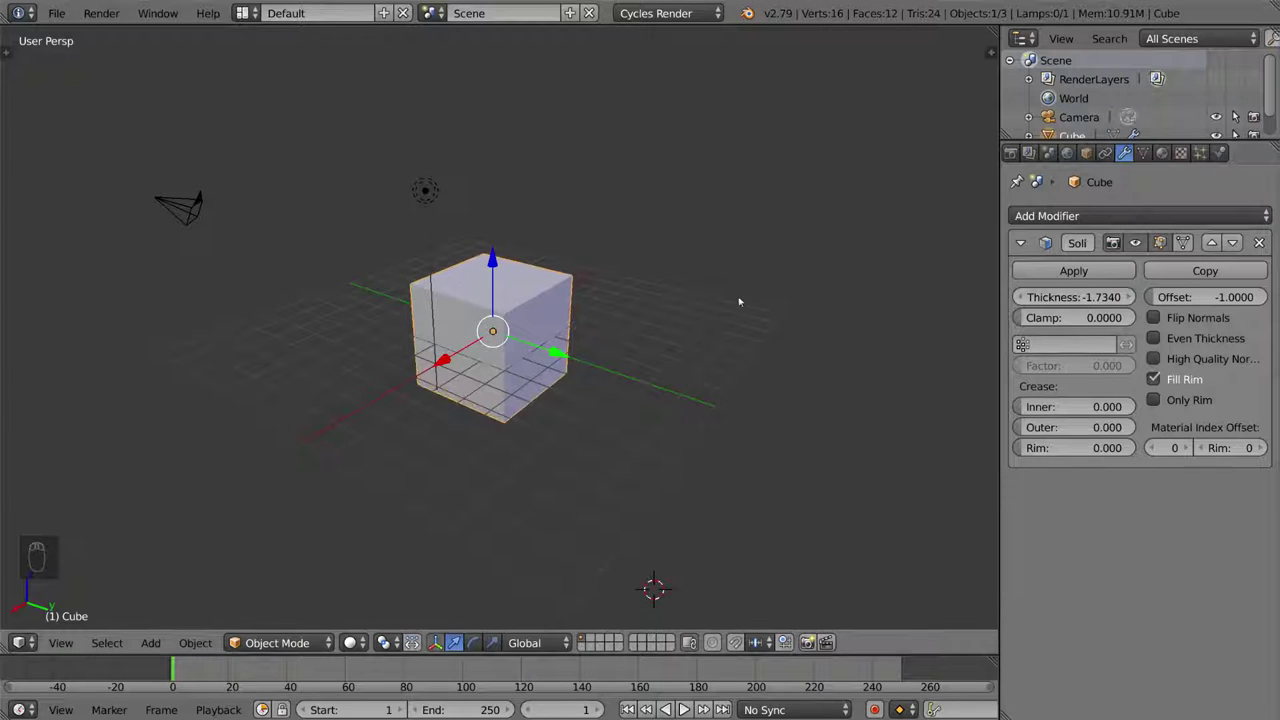
Step: In Edit Mode, loop-cut the cube through its middle and delete the right half of vertices
{"action": "middle_click_drag", "start_coordinate": [641, 349], "coordinate": [569, 346]}
{"action": "key", "text": "Tab"}
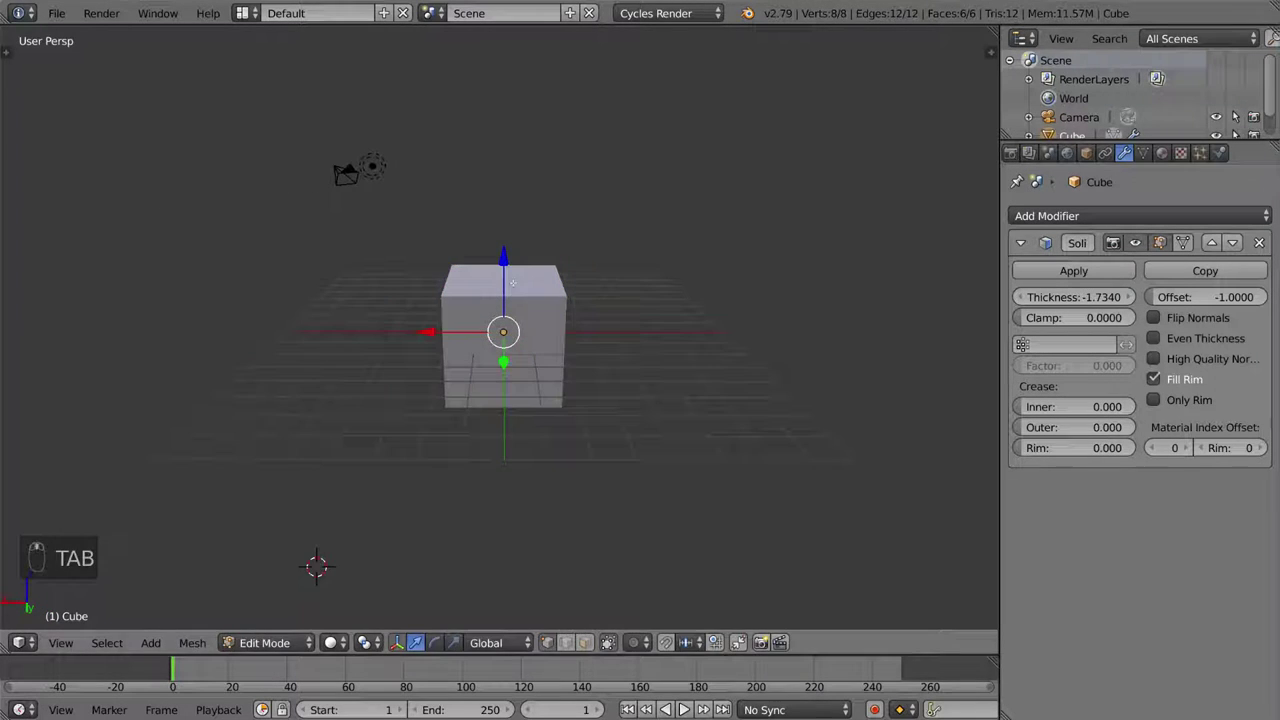
{"action": "key", "text": "ctrl+r"}
{"action": "left_click", "coordinate": [534, 262]}
{"action": "left_click", "coordinate": [534, 262]}
{"action": "key", "text": "z"}
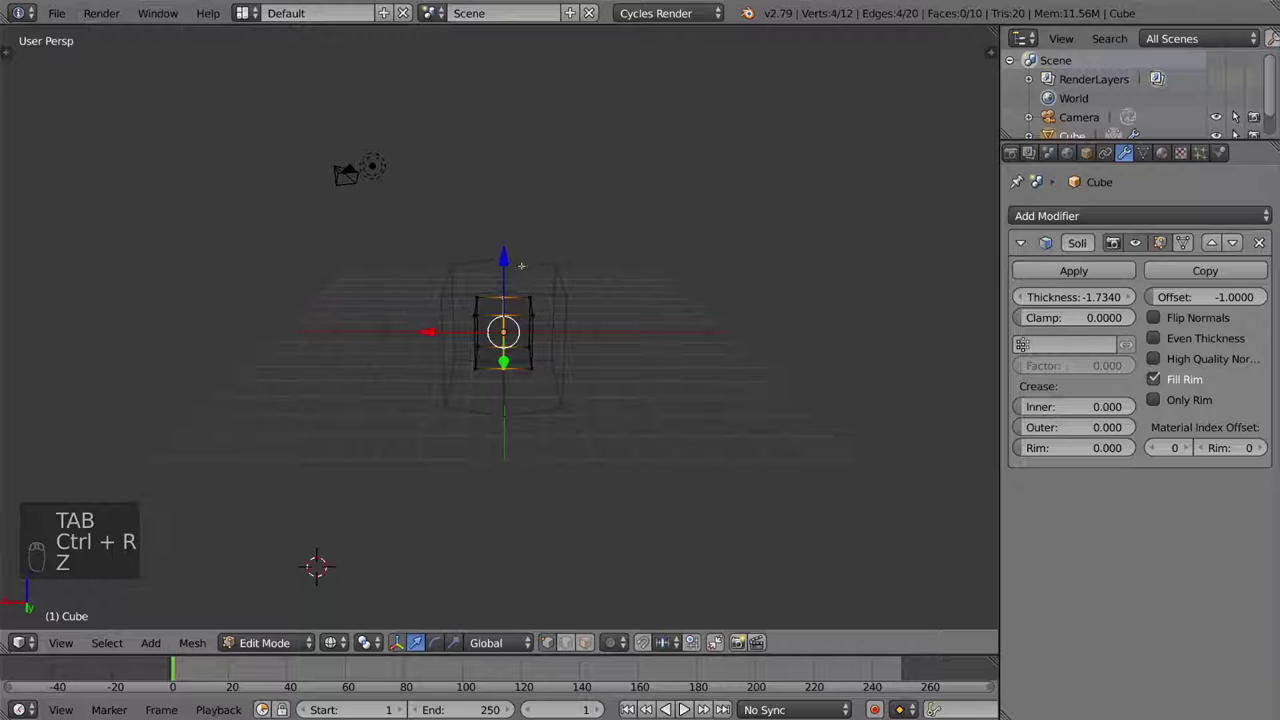
{"action": "key", "text": "a"}
{"action": "key", "text": "b"}
{"action": "left_click_drag", "start_coordinate": [508, 246], "coordinate": [632, 414]}
{"action": "key", "text": "x"}
{"action": "left_click", "coordinate": [643, 357]}
{"action": "mouse_move", "coordinate": [643, 357]}
{"action": "middle_mouse_down"}
{"action": "mouse_move", "coordinate": [565, 344]}
{"action": "mouse_move", "coordinate": [614, 340]}
{"action": "mouse_move", "coordinate": [605, 249]}
{"action": "mouse_move", "coordinate": [620, 283]}
{"action": "mouse_move", "coordinate": [717, 306]}
{"action": "mouse_move", "coordinate": [729, 323]}
{"action": "mouse_move", "coordinate": [851, 331]}
{"action": "mouse_move", "coordinate": [737, 326]}
{"action": "mouse_move", "coordinate": [745, 318]}
{"action": "middle_mouse_up"}
Step: Back in object mode with solid shading, thin the Solidify thickness to -0.5770
{"action": "key", "text": "Tab"}
{"action": "scroll", "coordinate": [565, 344], "scroll_direction": "up", "scroll_amount": 3}
{"action": "key", "text": "z"}
{"action": "key", "text": "alt+z"}
{"action": "scroll", "coordinate": [618, 364], "scroll_direction": "up", "scroll_amount": 2}
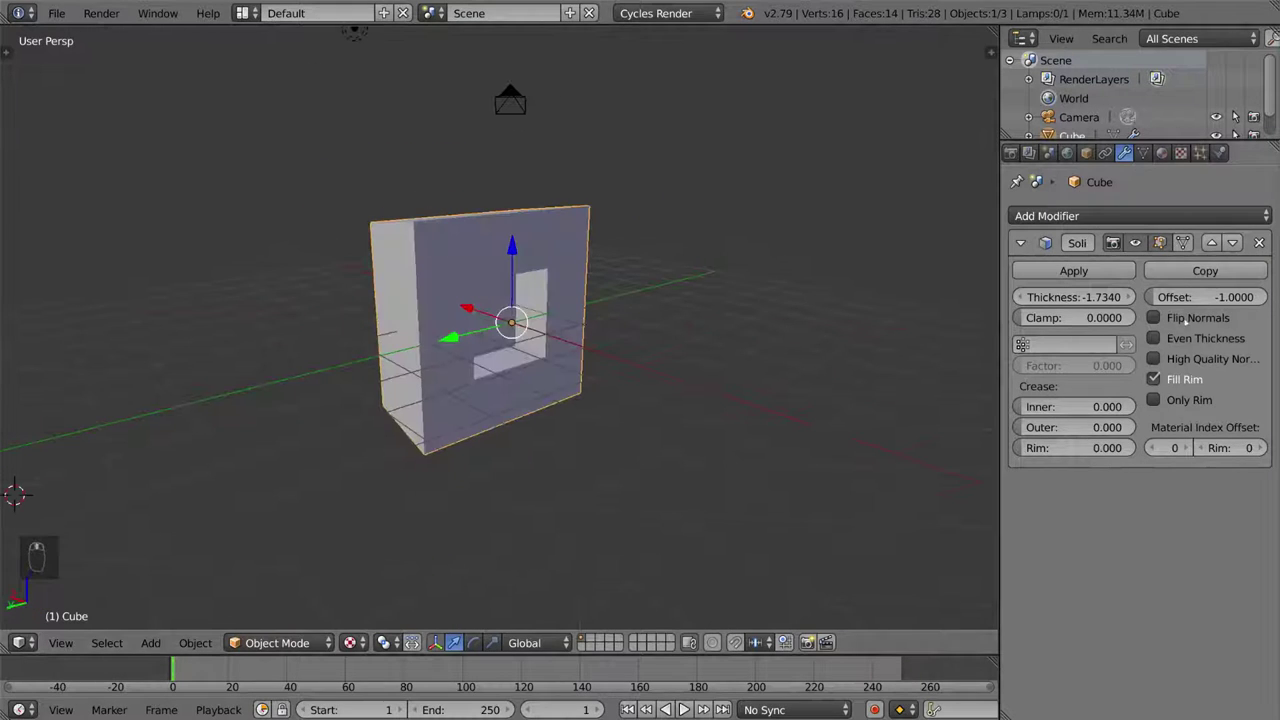
{"action": "left_click_drag", "start_coordinate": [1073, 297], "coordinate": [1185, 297]}
{"action": "scroll", "coordinate": [545, 315], "scroll_direction": "up", "scroll_amount": 4}
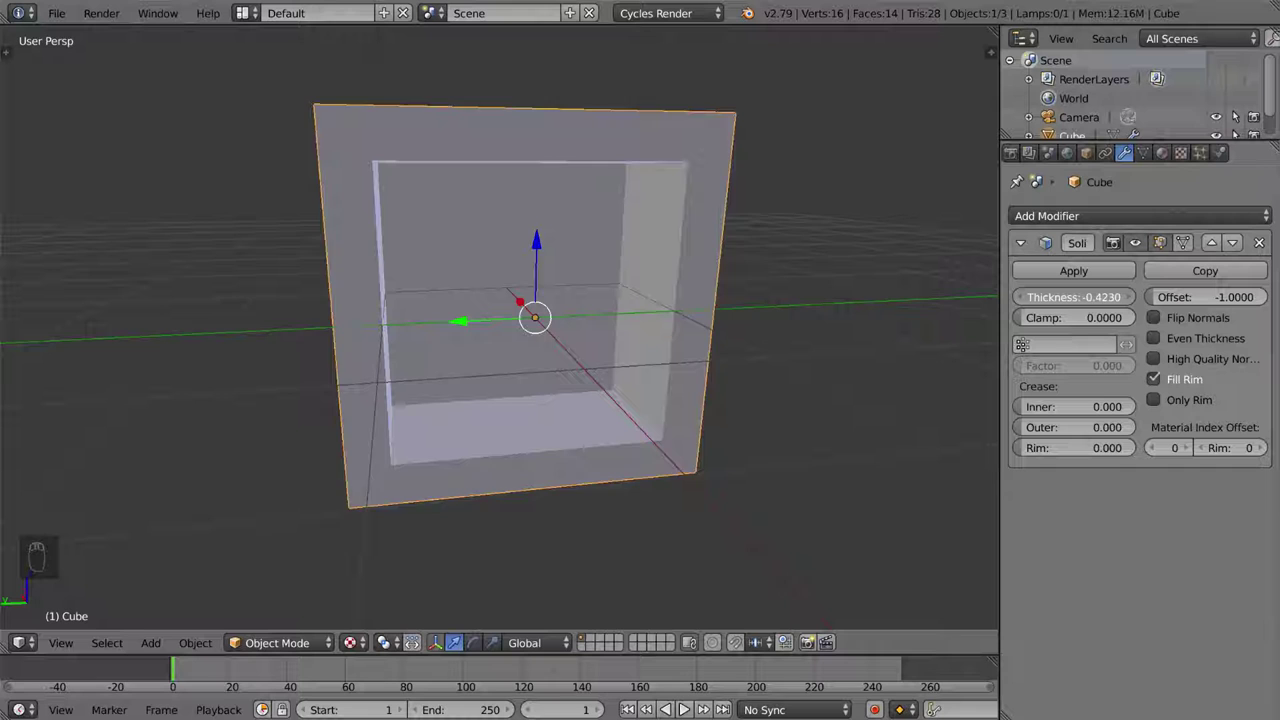
{"action": "scroll", "coordinate": [550, 311], "scroll_direction": "down", "scroll_amount": 3}
{"action": "middle_click_drag", "start_coordinate": [550, 311], "coordinate": [768, 257]}
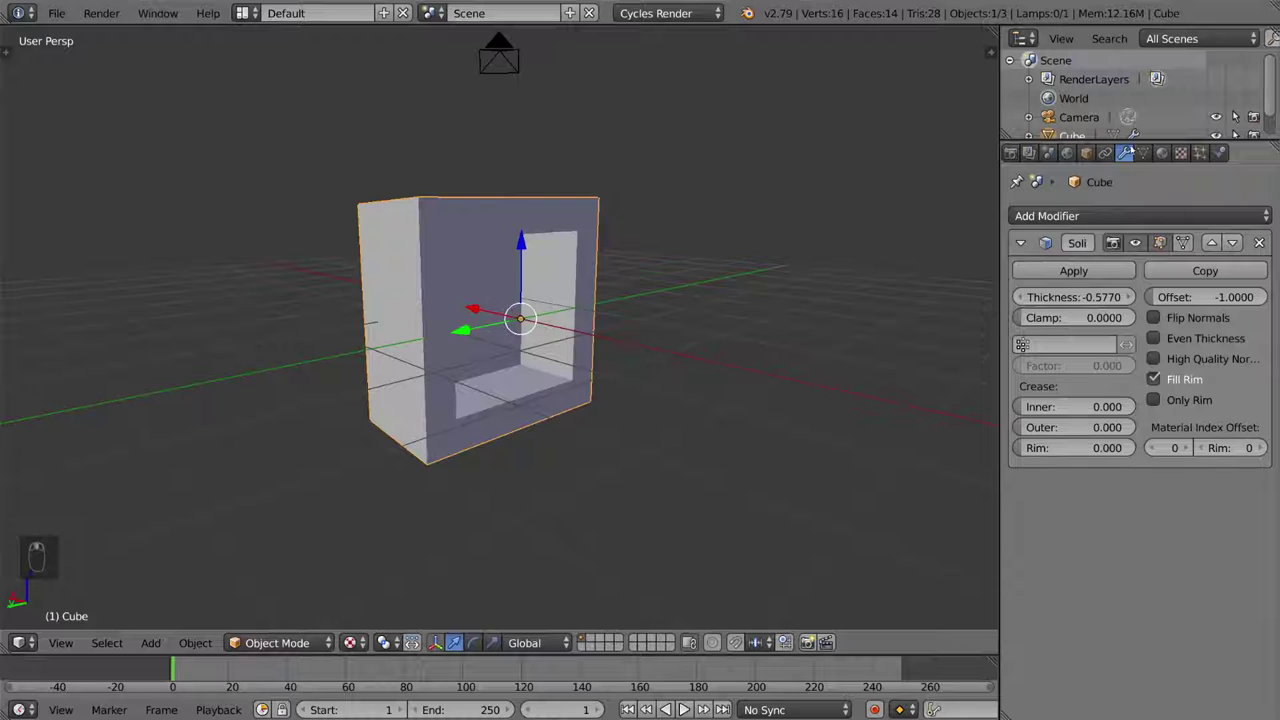
Step: Box-select the box's right-face vertices and assign them to a new vertex group
{"action": "left_click", "coordinate": [1140, 152]}
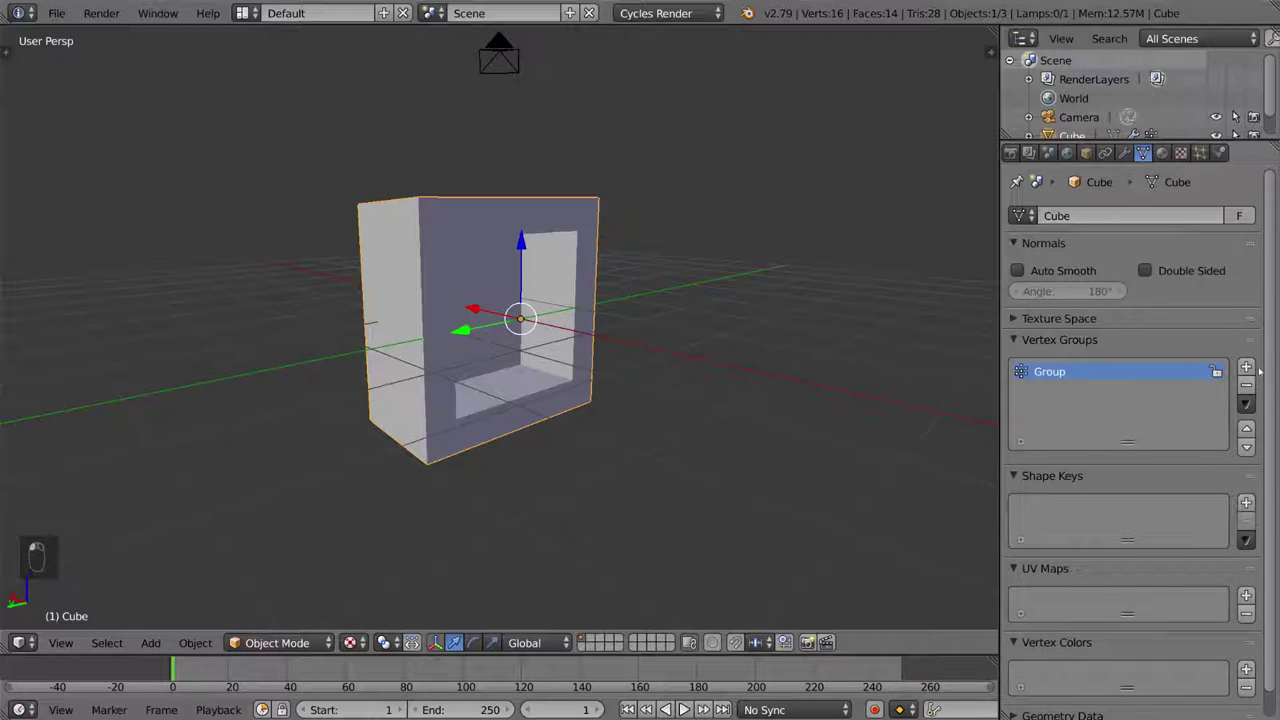
{"action": "key", "text": "Tab"}
{"action": "key", "text": "z"}
{"action": "middle_click_drag", "start_coordinate": [497, 289], "coordinate": [516, 234]}
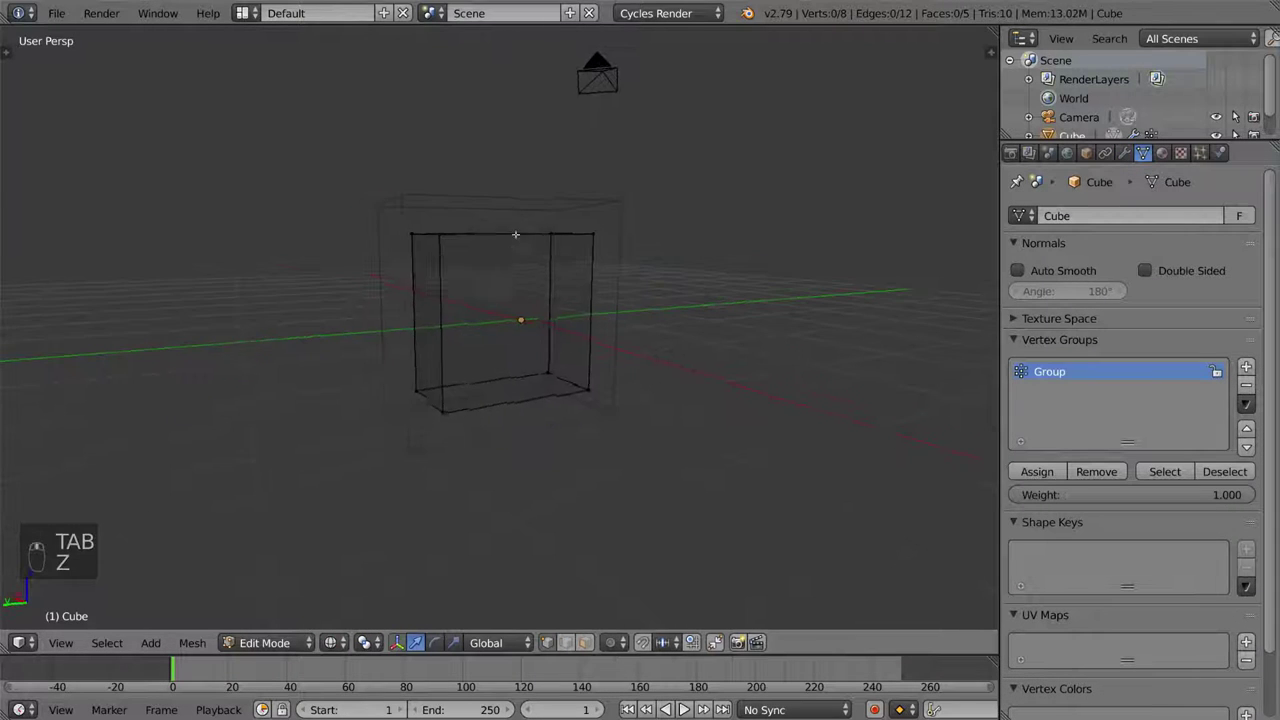
{"action": "key", "text": "a"}
{"action": "key", "text": "b"}
{"action": "key", "text": "a"}
{"action": "key", "text": "b"}
{"action": "left_click_drag", "start_coordinate": [531, 194], "coordinate": [615, 418]}
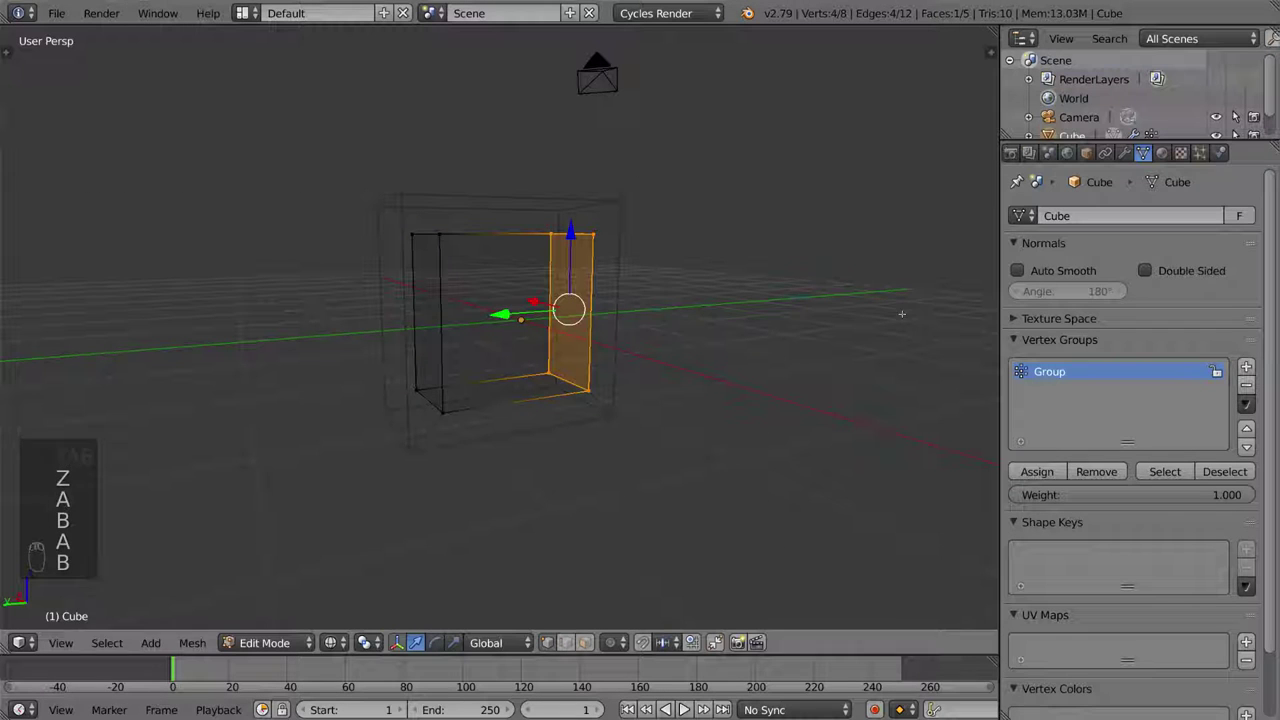
{"action": "left_click", "coordinate": [1025, 473]}
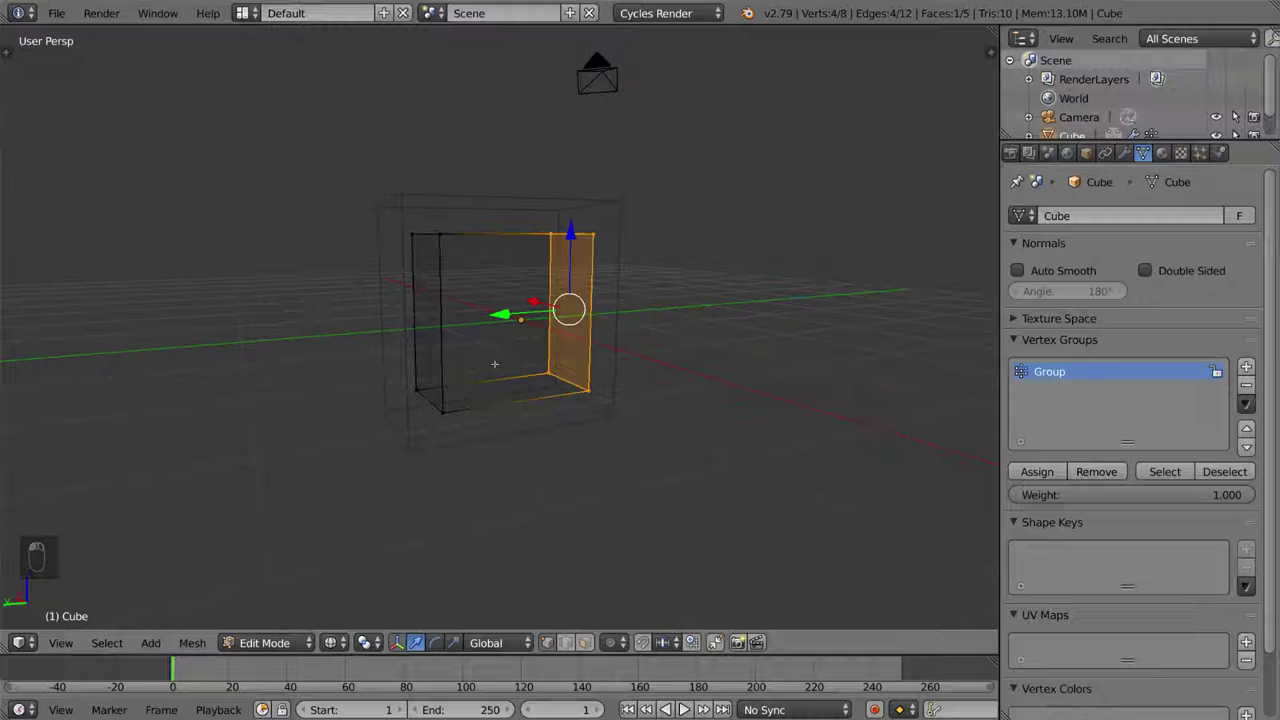
{"action": "key", "text": "Tab"}
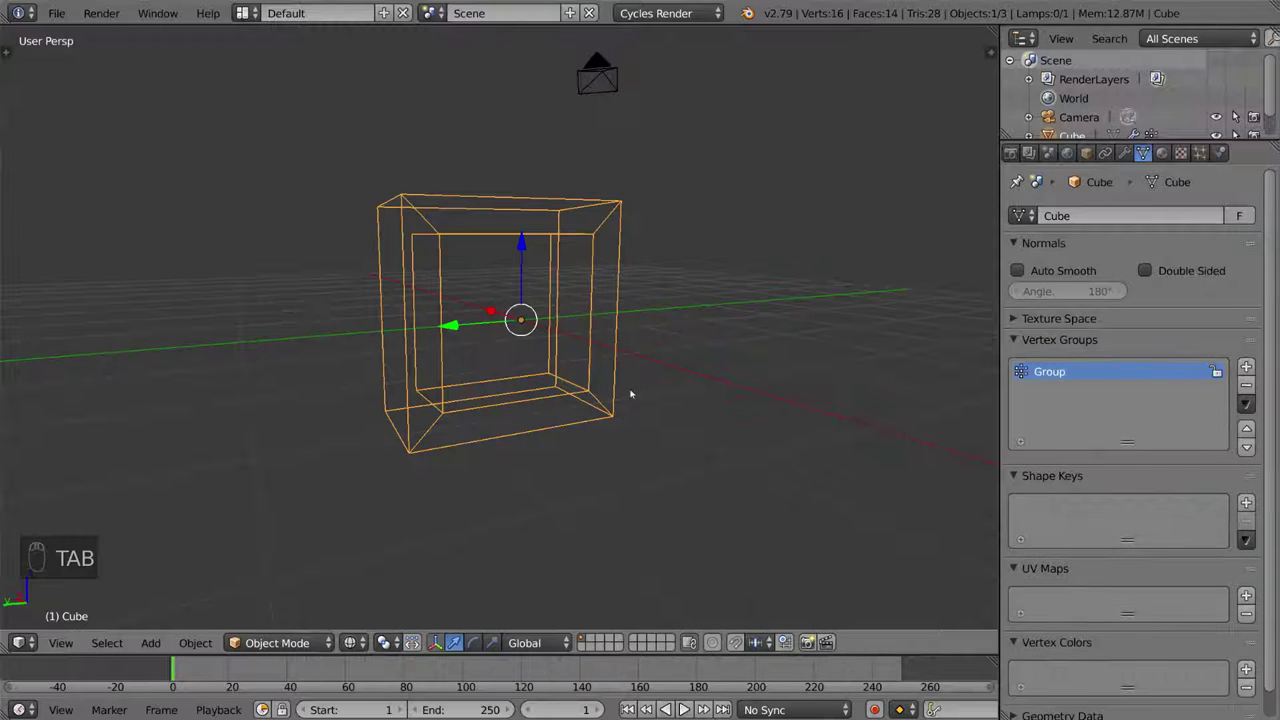
Step: Rename the vertex group from Group to 'Solidness'
{"action": "left_click", "coordinate": [1124, 152]}
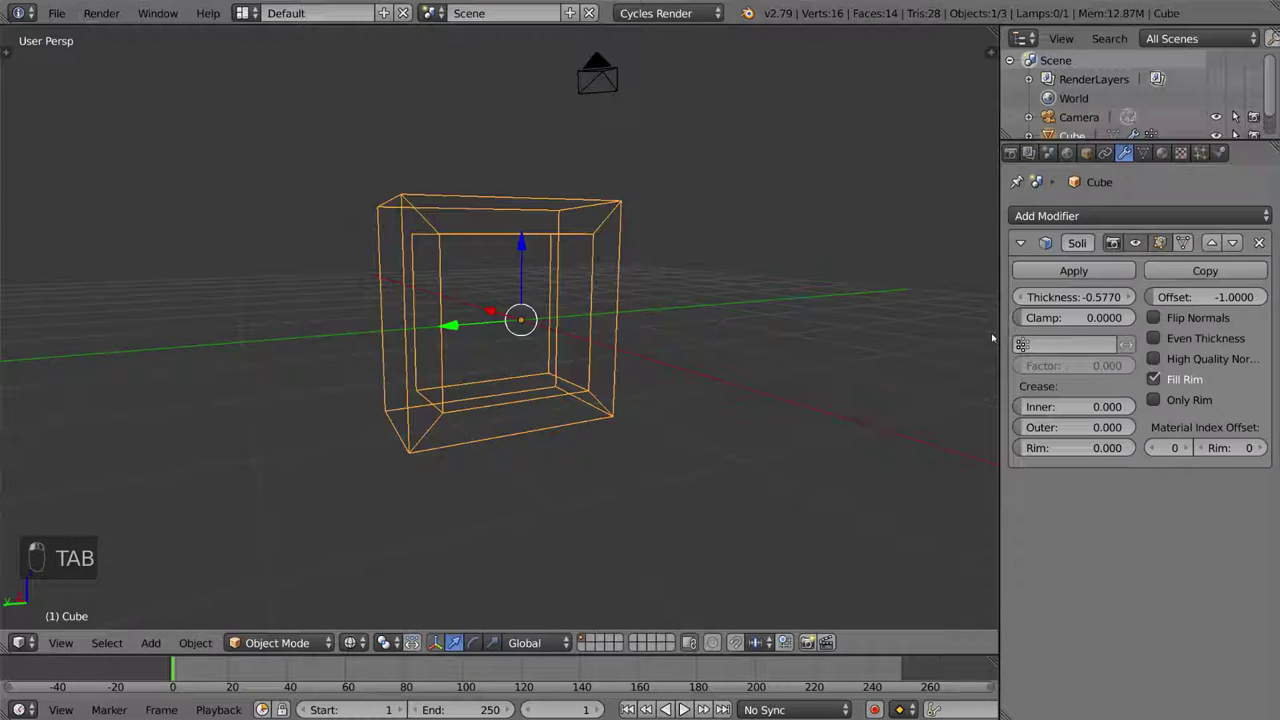
{"action": "left_click", "coordinate": [1143, 152]}
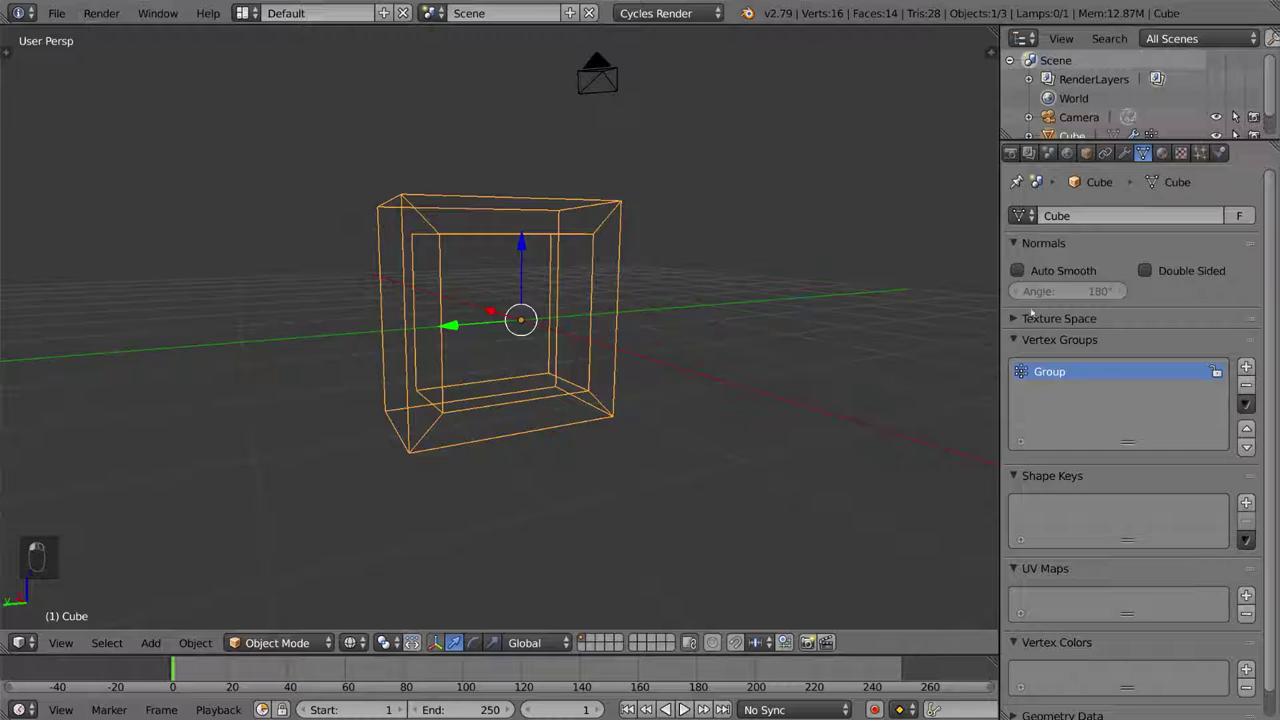
{"action": "double_click", "coordinate": [1064, 372]}
{"action": "type", "text": "Solidness"}
{"action": "key", "text": "Return"}
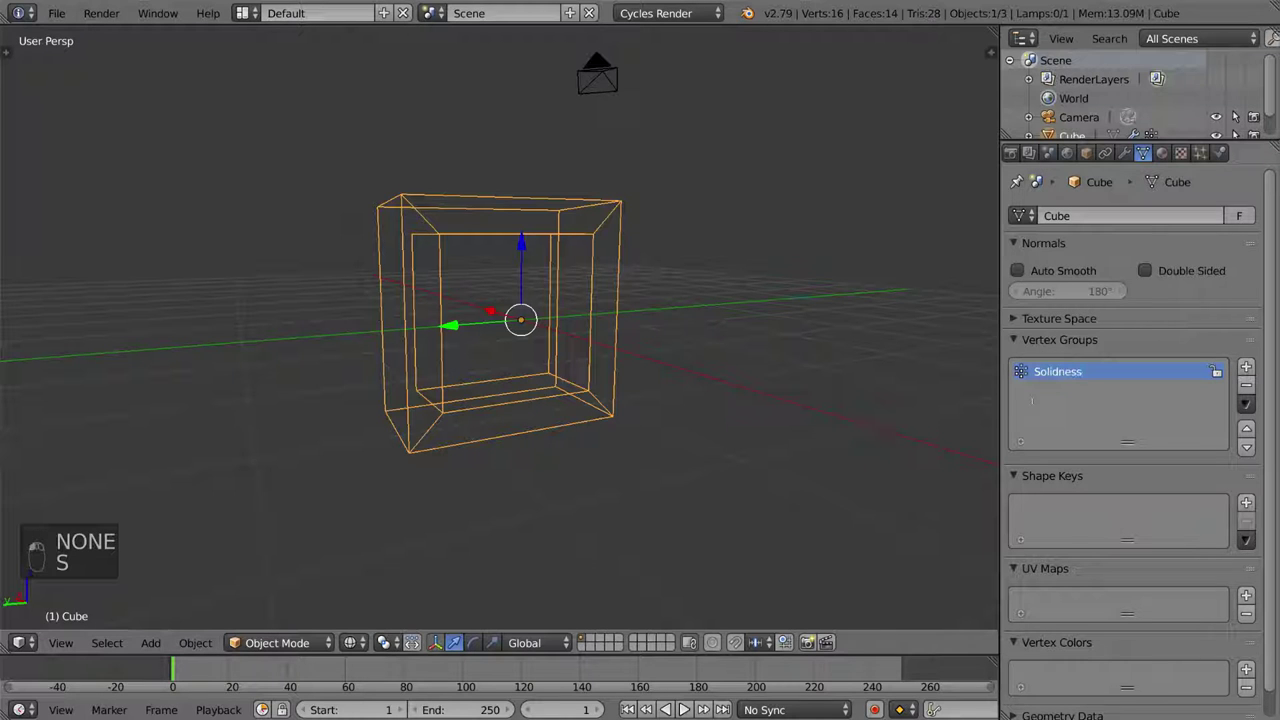
Step: Set the Solidify modifier's vertex group to Solidness and orbit to inspect the solid-shaded result
{"action": "left_click", "coordinate": [1124, 152]}
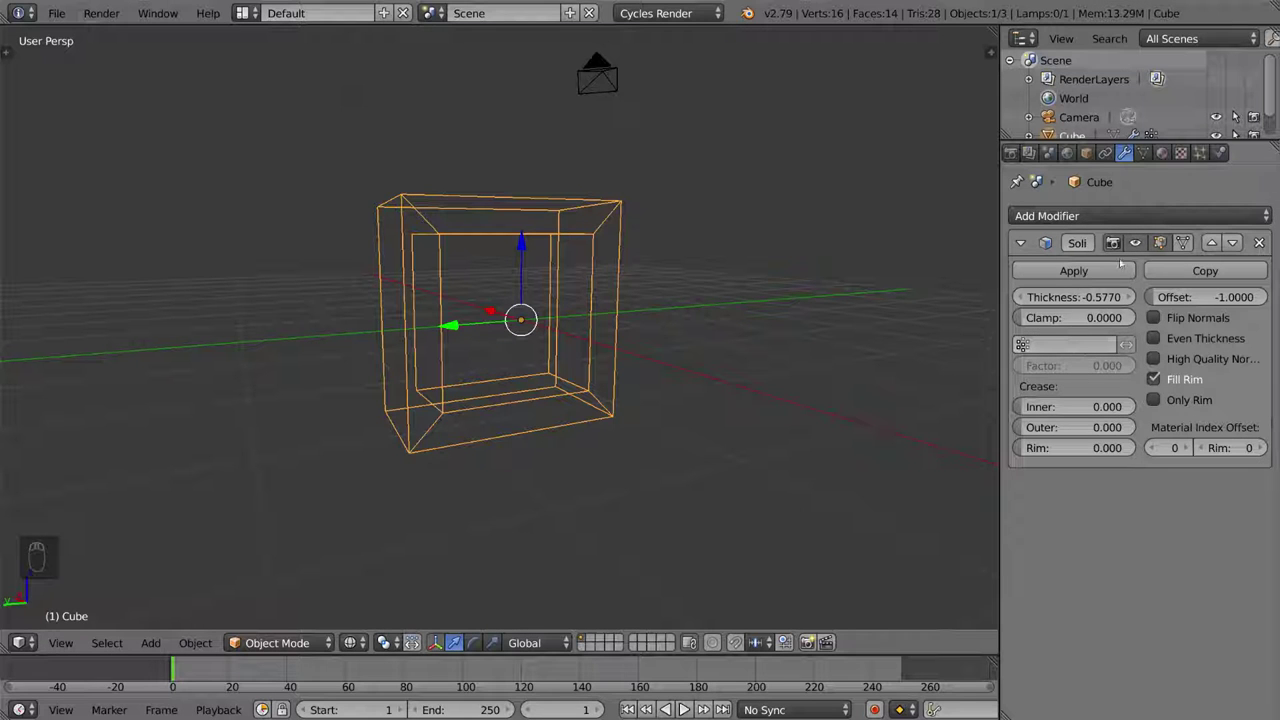
{"action": "left_click", "coordinate": [1065, 344]}
{"action": "left_click", "coordinate": [1060, 370]}
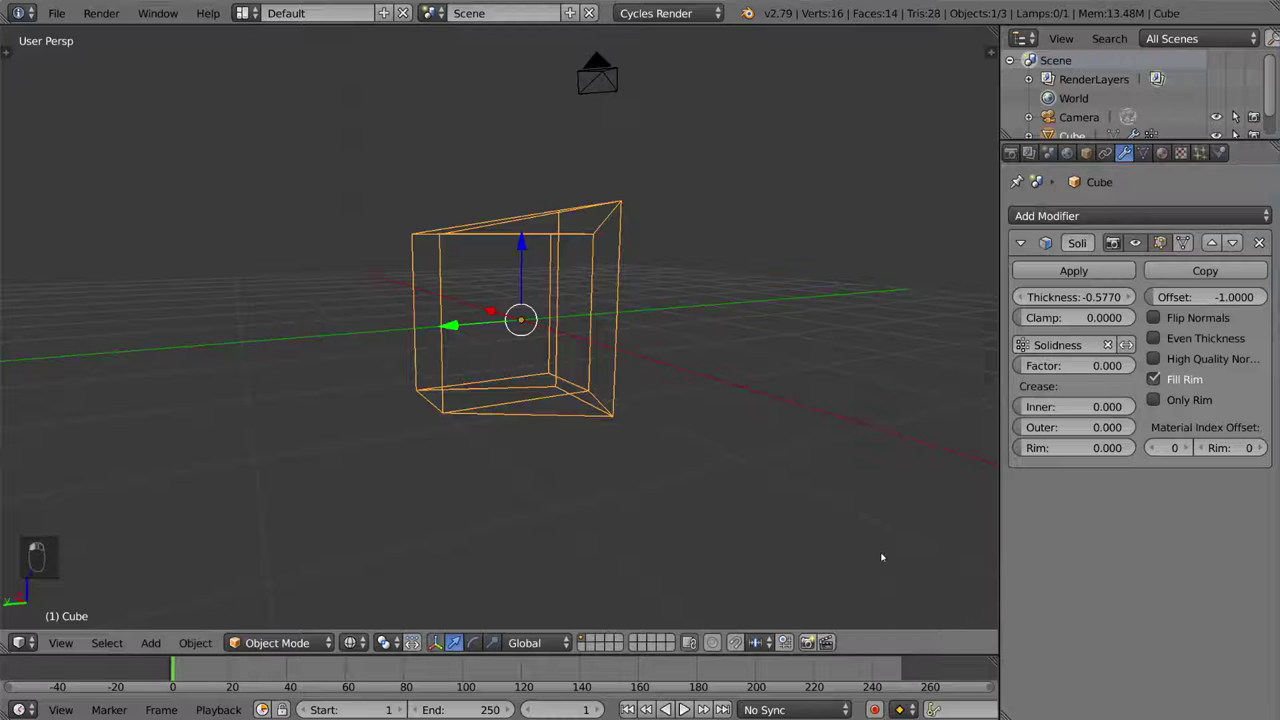
{"action": "key", "text": "z"}
{"action": "mouse_move", "coordinate": [734, 263]}
{"action": "middle_mouse_down"}
{"action": "mouse_move", "coordinate": [749, 289]}
{"action": "mouse_move", "coordinate": [883, 293]}
{"action": "mouse_move", "coordinate": [29, 280]}
{"action": "mouse_move", "coordinate": [817, 286]}
{"action": "mouse_move", "coordinate": [707, 280]}
{"action": "mouse_move", "coordinate": [660, 253]}
{"action": "middle_mouse_up"}
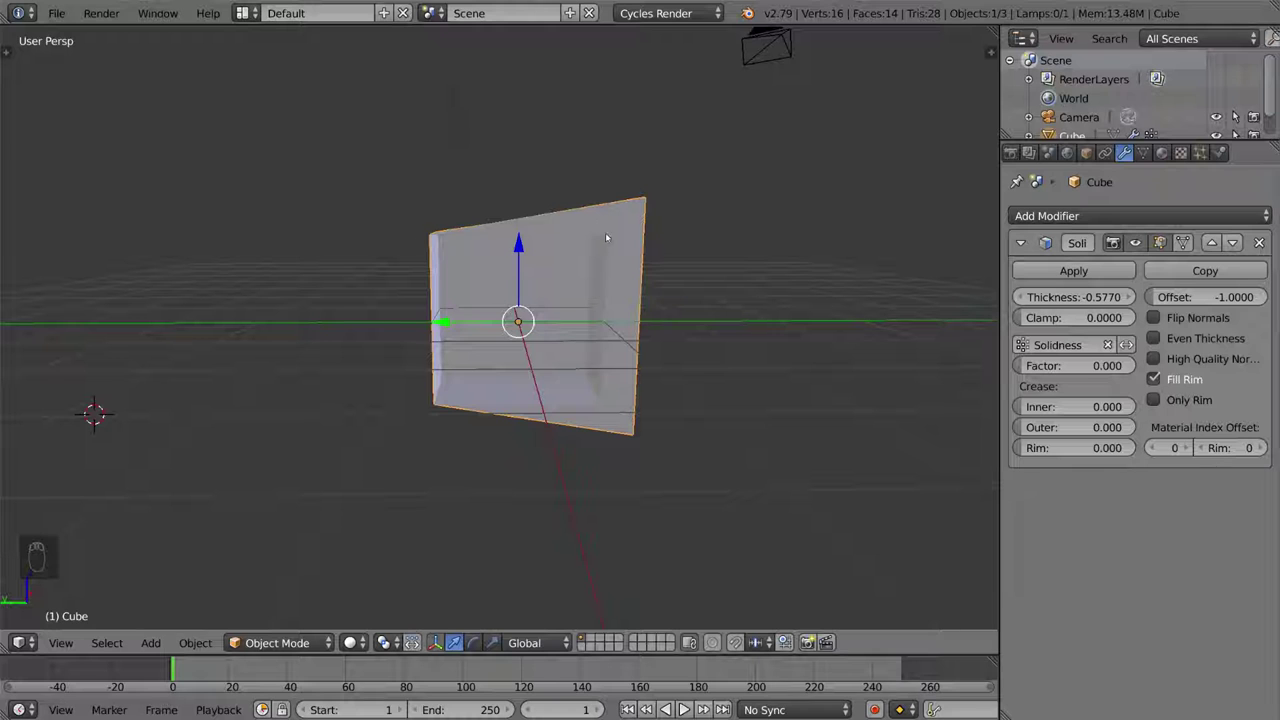
{"action": "middle_click_drag", "start_coordinate": [634, 224], "coordinate": [662, 220]}
{"action": "middle_click_drag", "start_coordinate": [700, 318], "coordinate": [689, 349]}
Step: Circle-select the top-right corner vertices and assign them to Solidness at weight 0.5
{"action": "left_click", "coordinate": [1145, 154]}
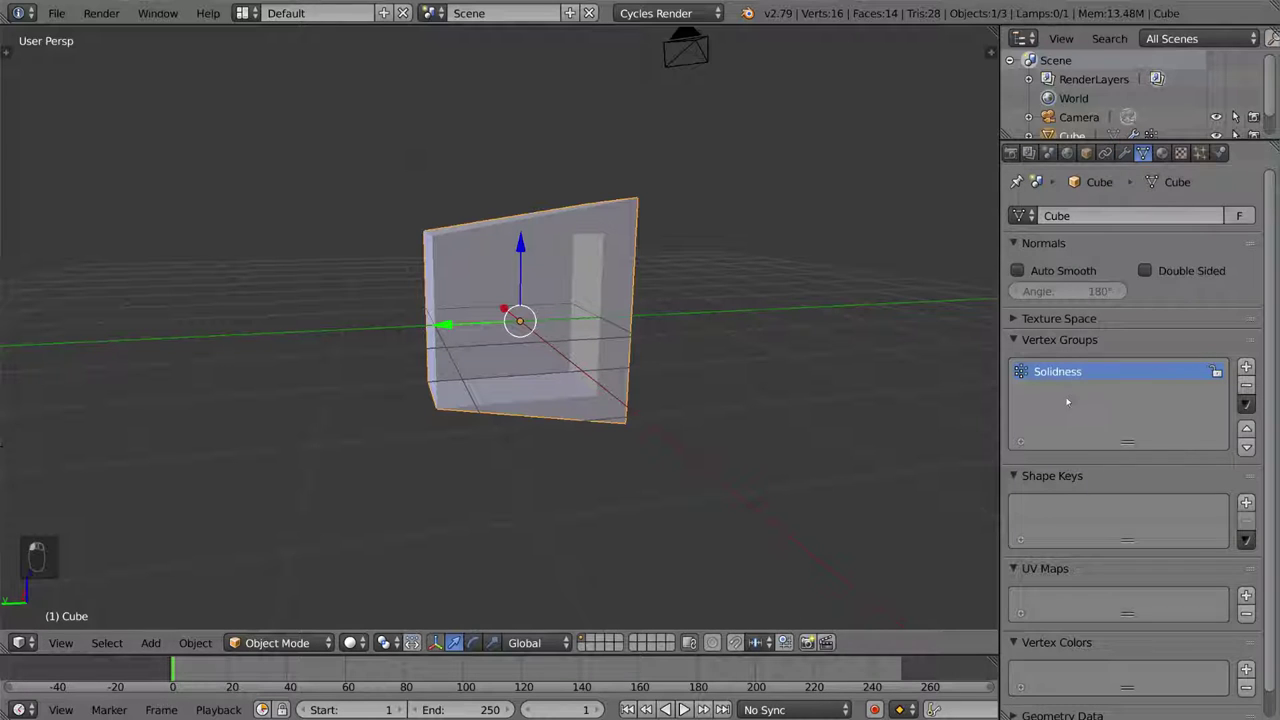
{"action": "key", "text": "Tab"}
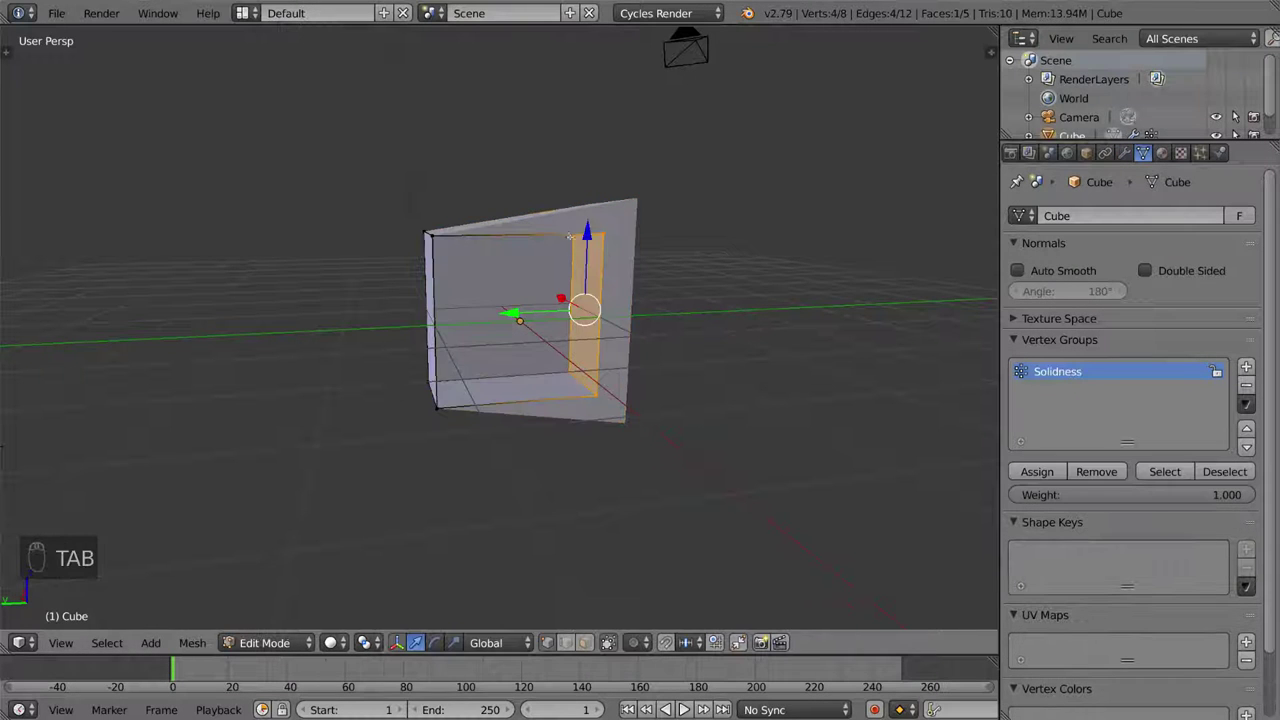
{"action": "key", "text": "a"}
{"action": "key", "text": "a"}
{"action": "key", "text": "c"}
{"action": "left_click", "coordinate": [587, 232]}
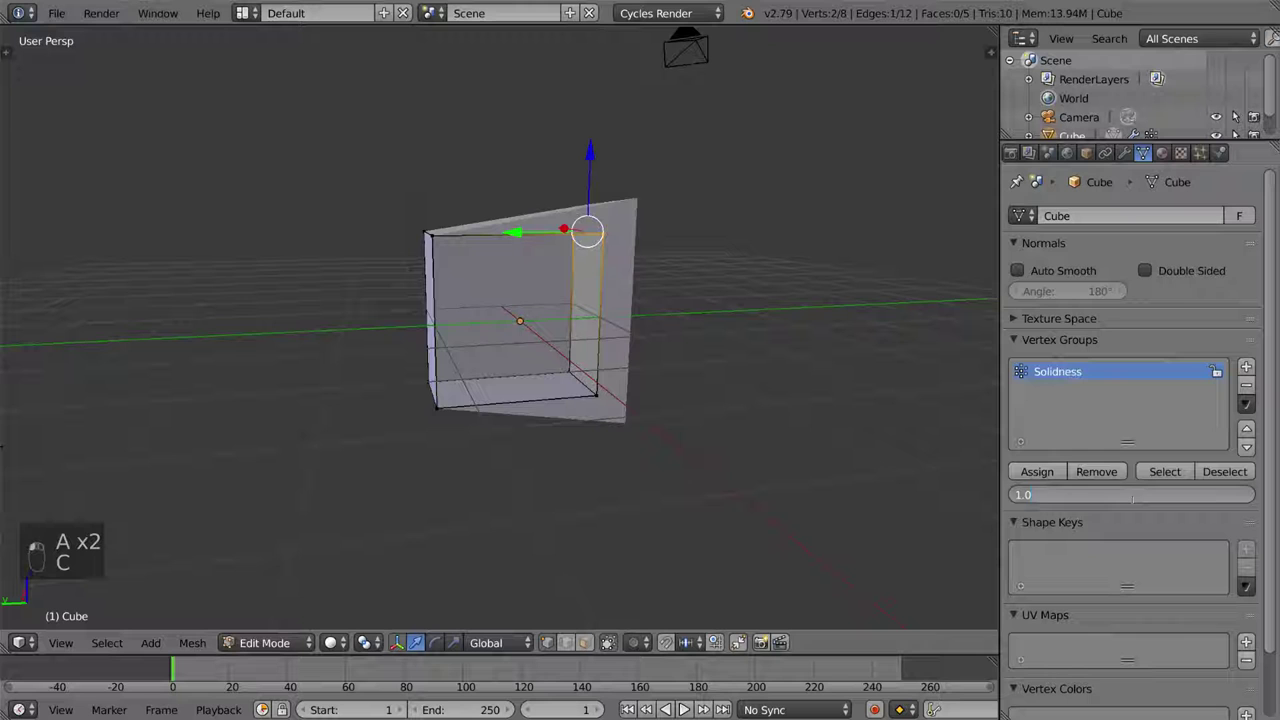
{"action": "left_click", "coordinate": [1135, 506]}
Step: Give the bottom-left corner vertex weight 0.15 in Solidness, then view the thickened shell
{"action": "middle_click_drag", "start_coordinate": [740, 362], "coordinate": [560, 321]}
{"action": "key", "text": "a"}
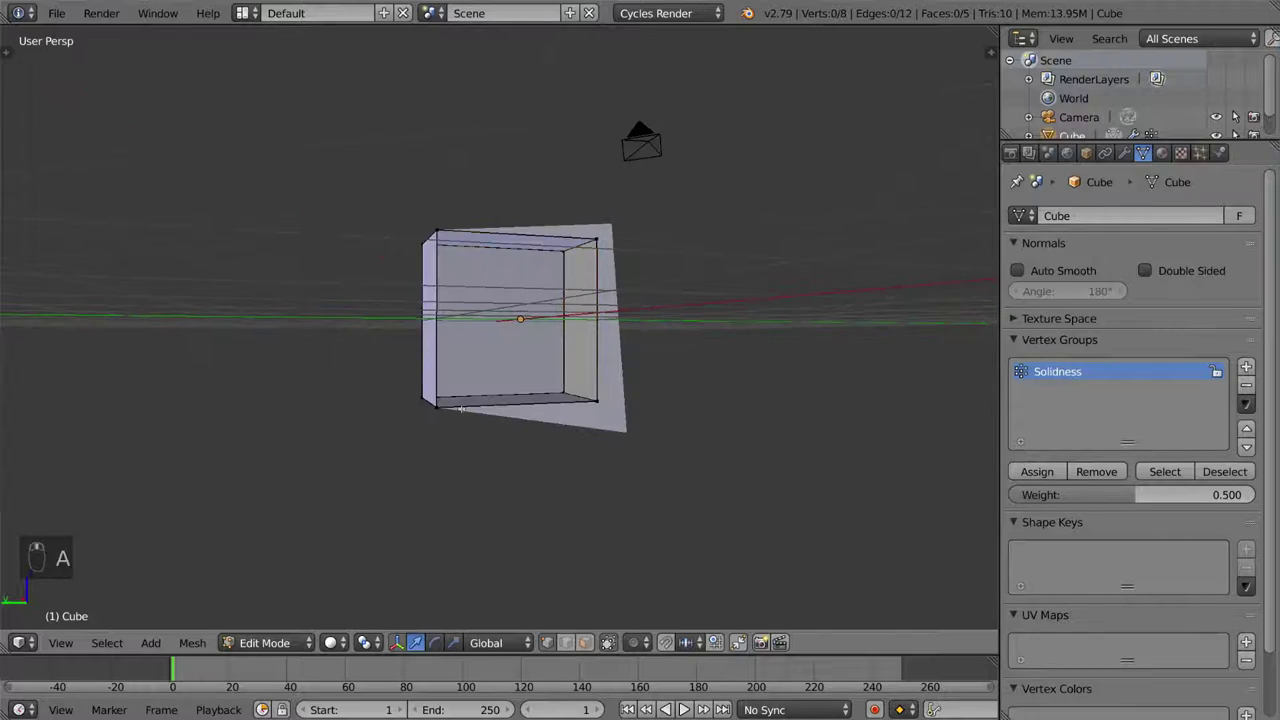
{"action": "key", "text": "c"}
{"action": "left_click", "coordinate": [428, 400]}
{"action": "left_click", "coordinate": [1146, 493]}
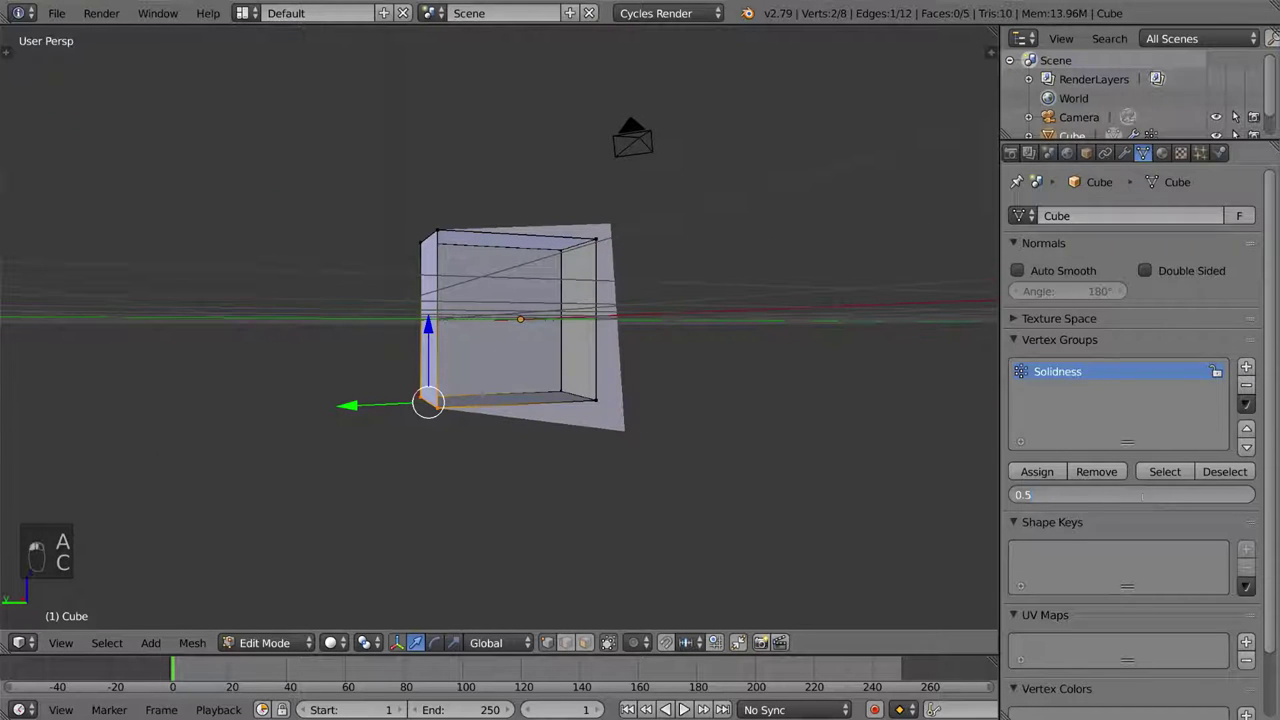
{"action": "type", "text": ".15"}
{"action": "key", "text": "Return"}
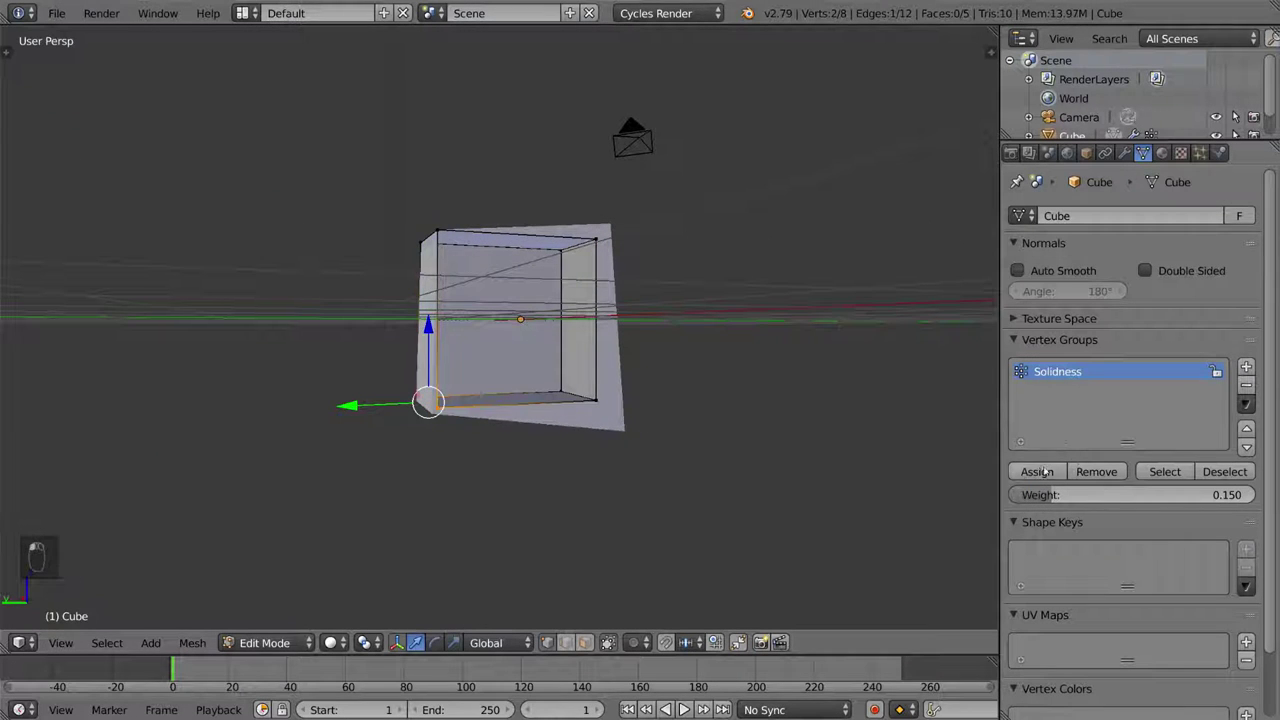
{"action": "middle_click_drag", "start_coordinate": [540, 397], "coordinate": [545, 394]}
{"action": "scroll", "coordinate": [545, 394], "scroll_direction": "up", "scroll_amount": 4}
{"action": "key", "text": "Tab"}
{"action": "scroll", "coordinate": [449, 466], "scroll_direction": "down", "scroll_amount": 3}
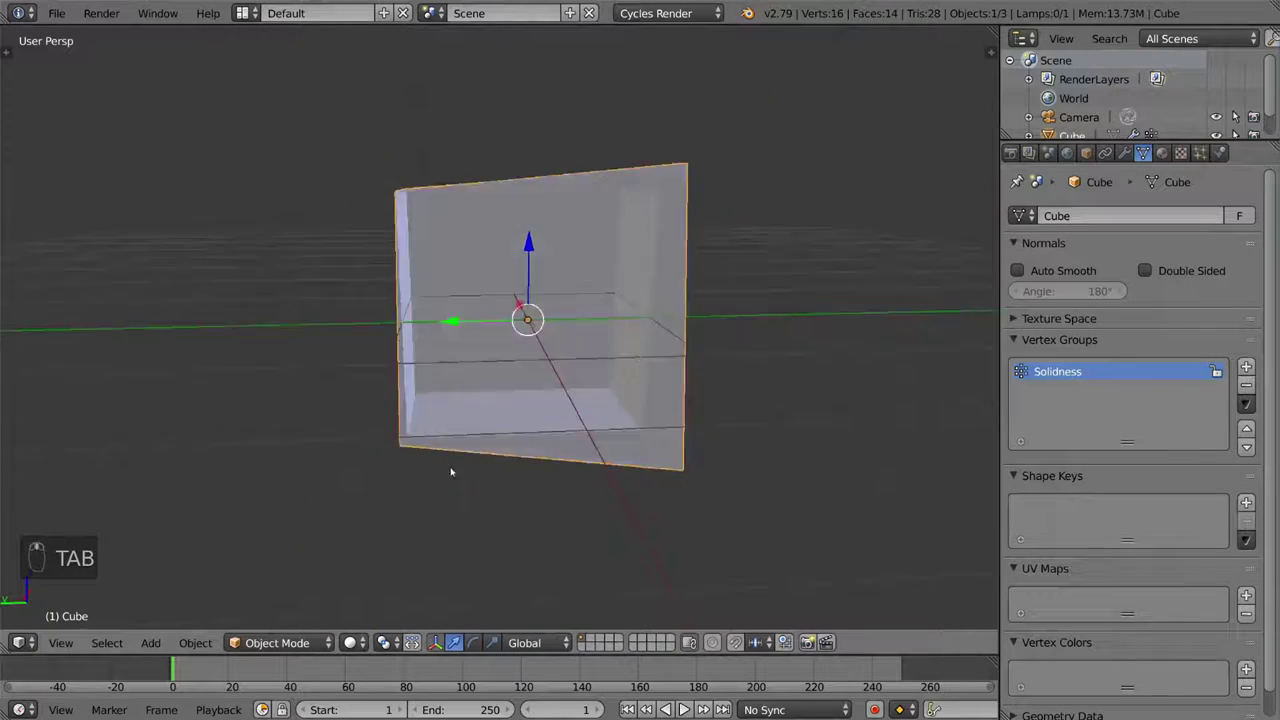
{"action": "middle_click_drag", "start_coordinate": [449, 466], "coordinate": [642, 306]}
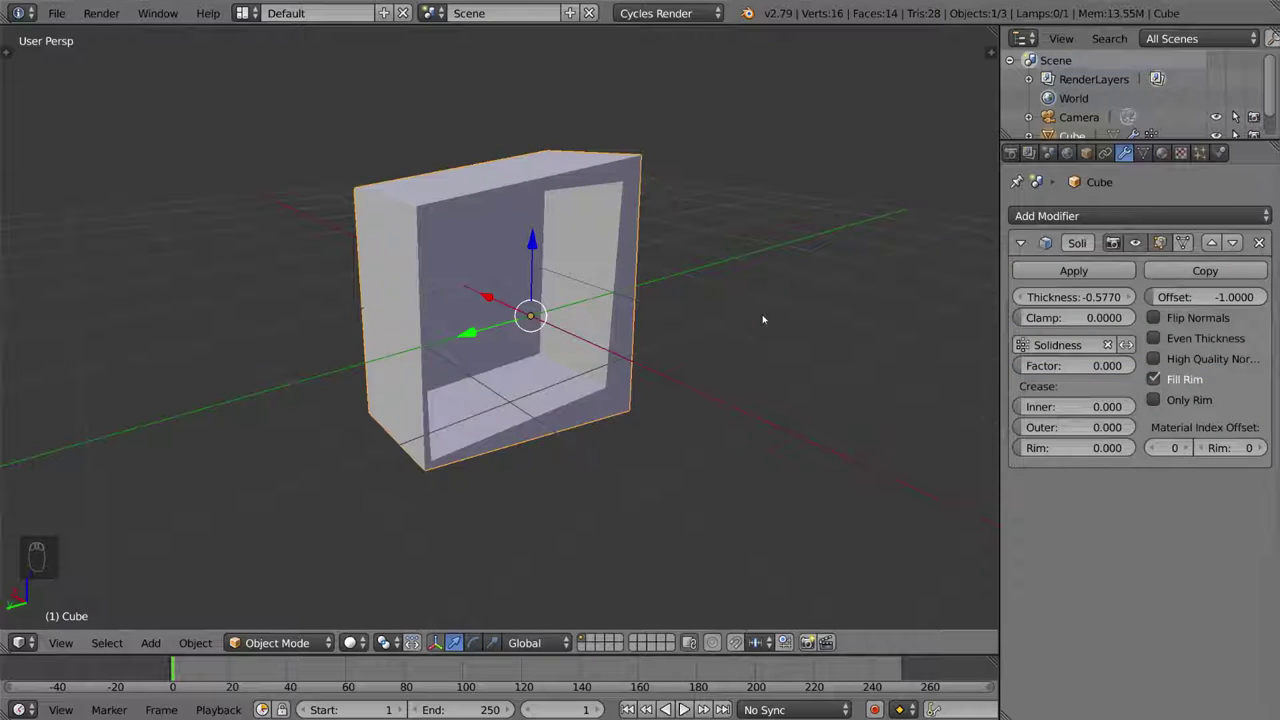
Step: Play the plane's cloth simulation falling onto the sphere, then reset to the first frame
{"action": "left_click", "coordinate": [1220, 152]}
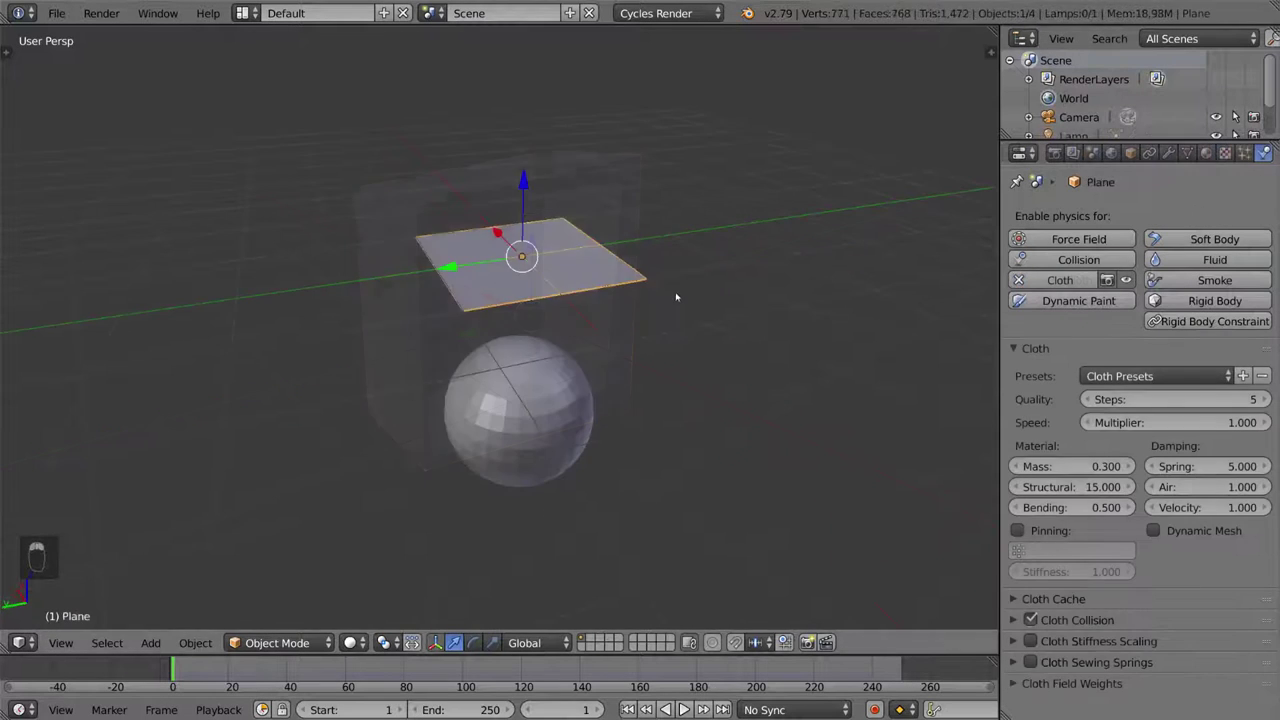
{"action": "key", "text": "alt+a"}
{"action": "mouse_move", "coordinate": [691, 346]}
{"action": "middle_mouse_down"}
{"action": "mouse_move", "coordinate": [680, 409]}
{"action": "mouse_move", "coordinate": [674, 357]}
{"action": "middle_mouse_up"}
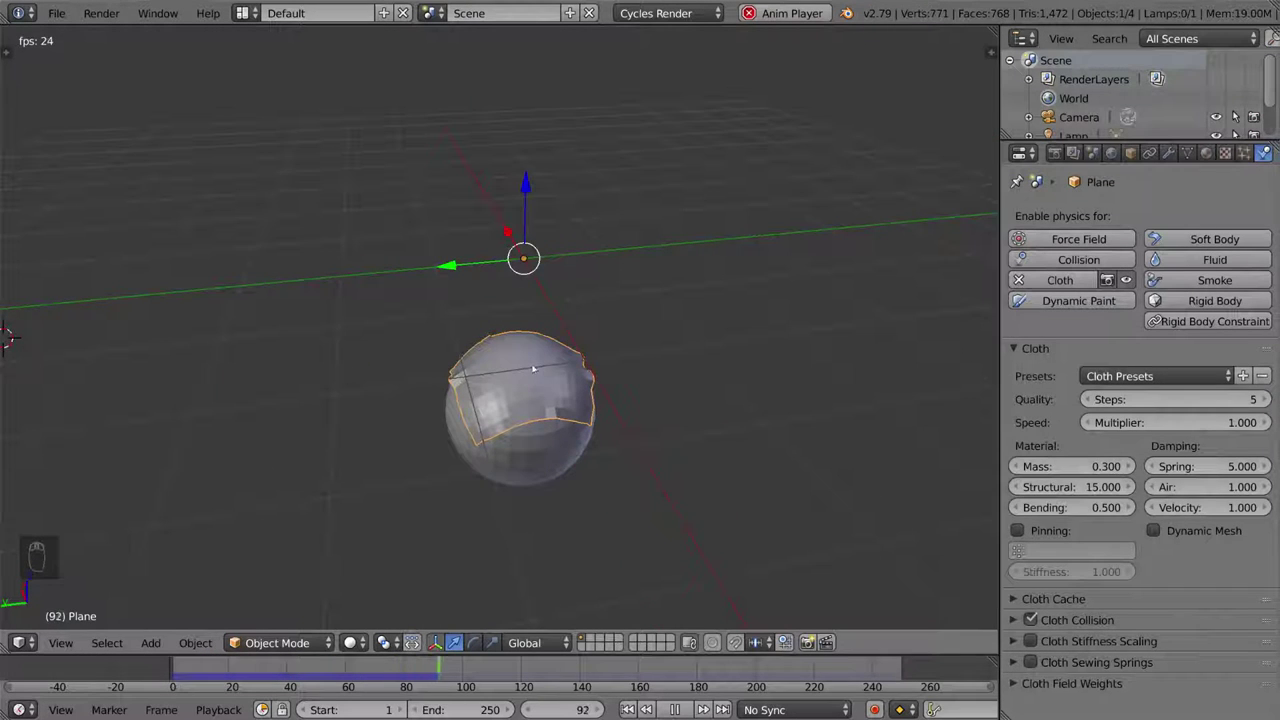
{"action": "key", "text": "Escape"}
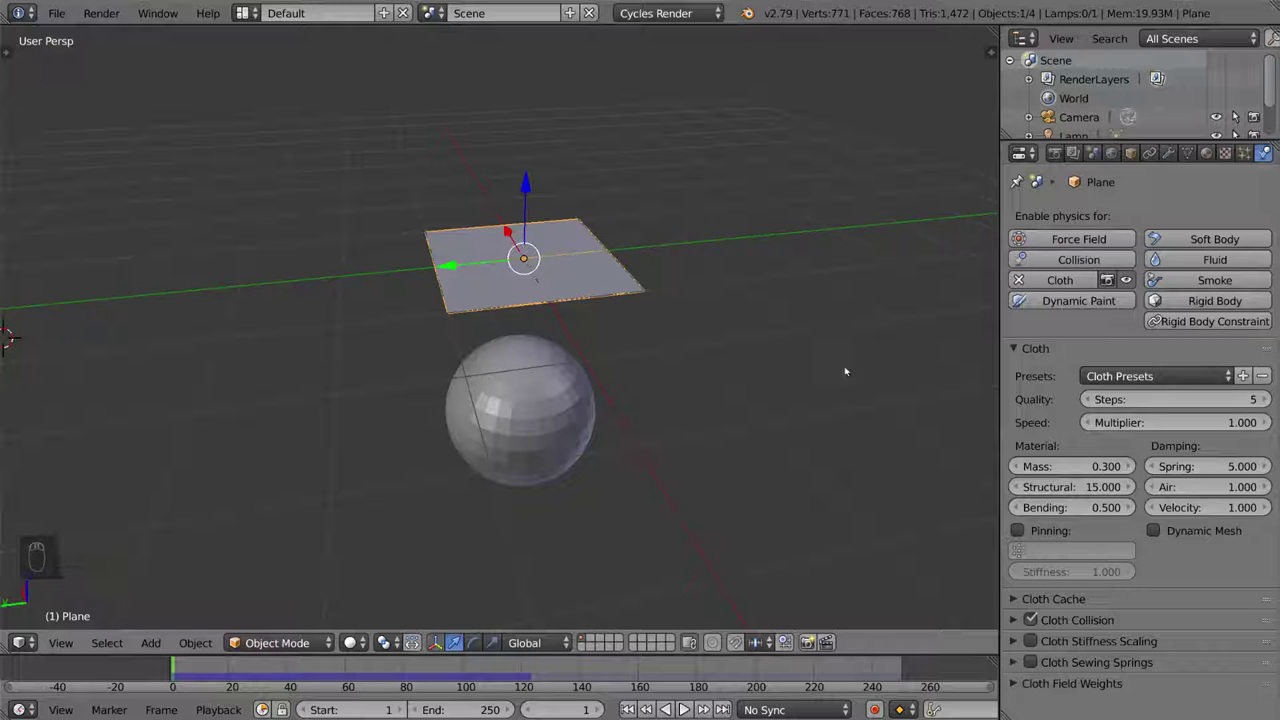
Step: Enter Edit Mode on the plane and select one corner vertex
{"action": "left_click", "coordinate": [1187, 155]}
{"action": "middle_click_drag", "start_coordinate": [794, 366], "coordinate": [729, 266]}
{"action": "key", "text": "Tab"}
{"action": "right_click", "coordinate": [568, 202]}
Step: Add a new vertex group containing the corner vertex and name it 'Pinning'
{"action": "left_click", "coordinate": [1262, 367]}
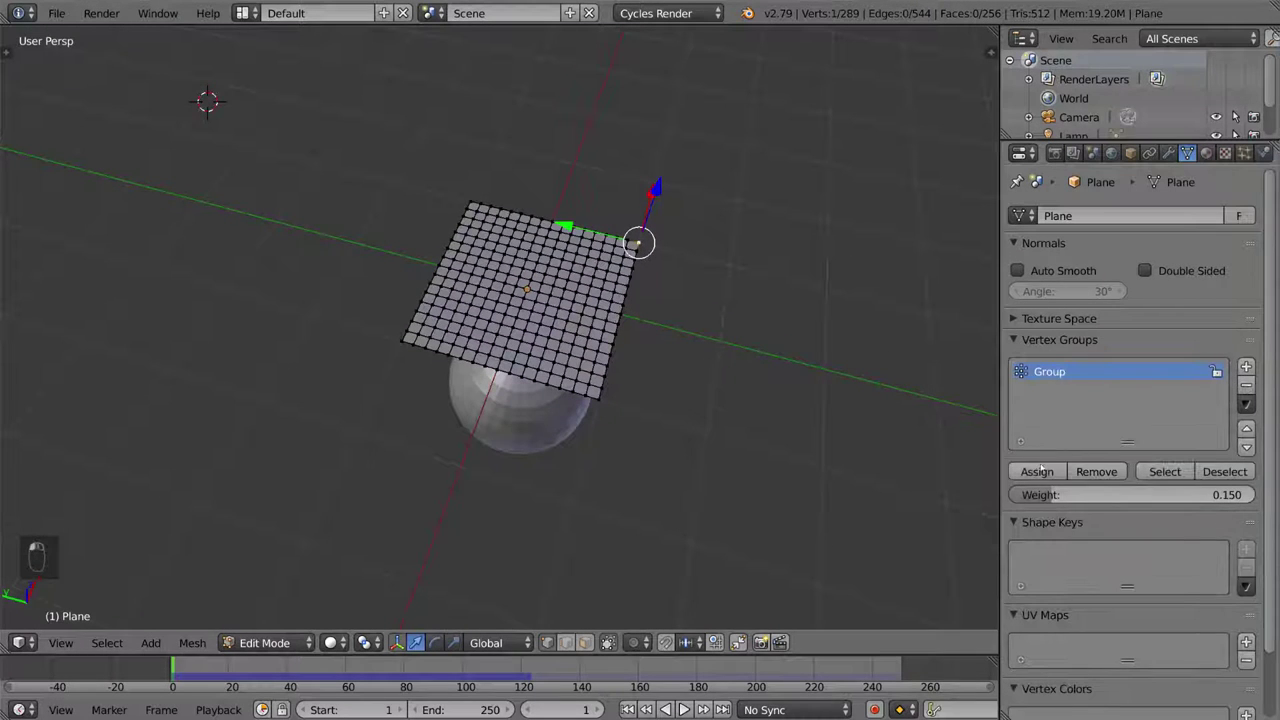
{"action": "left_click", "coordinate": [1037, 472]}
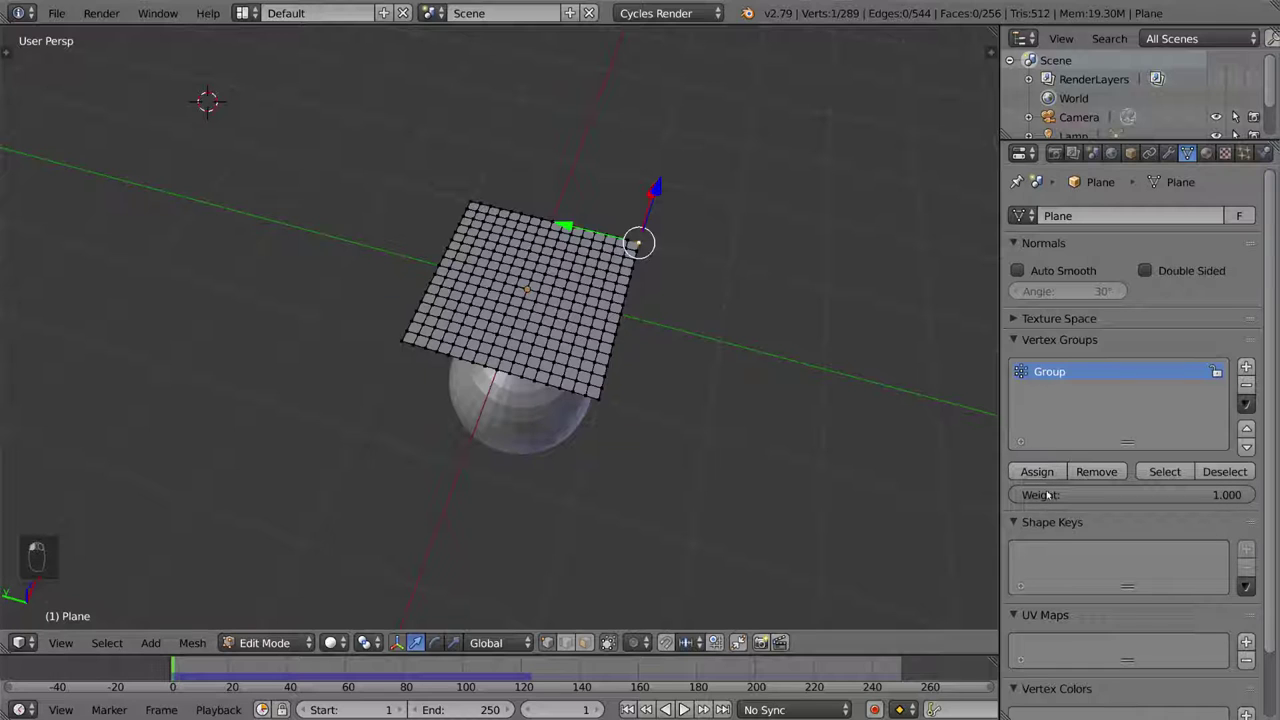
{"action": "double_click", "coordinate": [1059, 373]}
{"action": "type", "text": "Pinning"}
{"action": "key", "text": "Return"}
Step: Return to object mode and bring up the plane's Cloth physics settings
{"action": "key", "text": "Tab"}
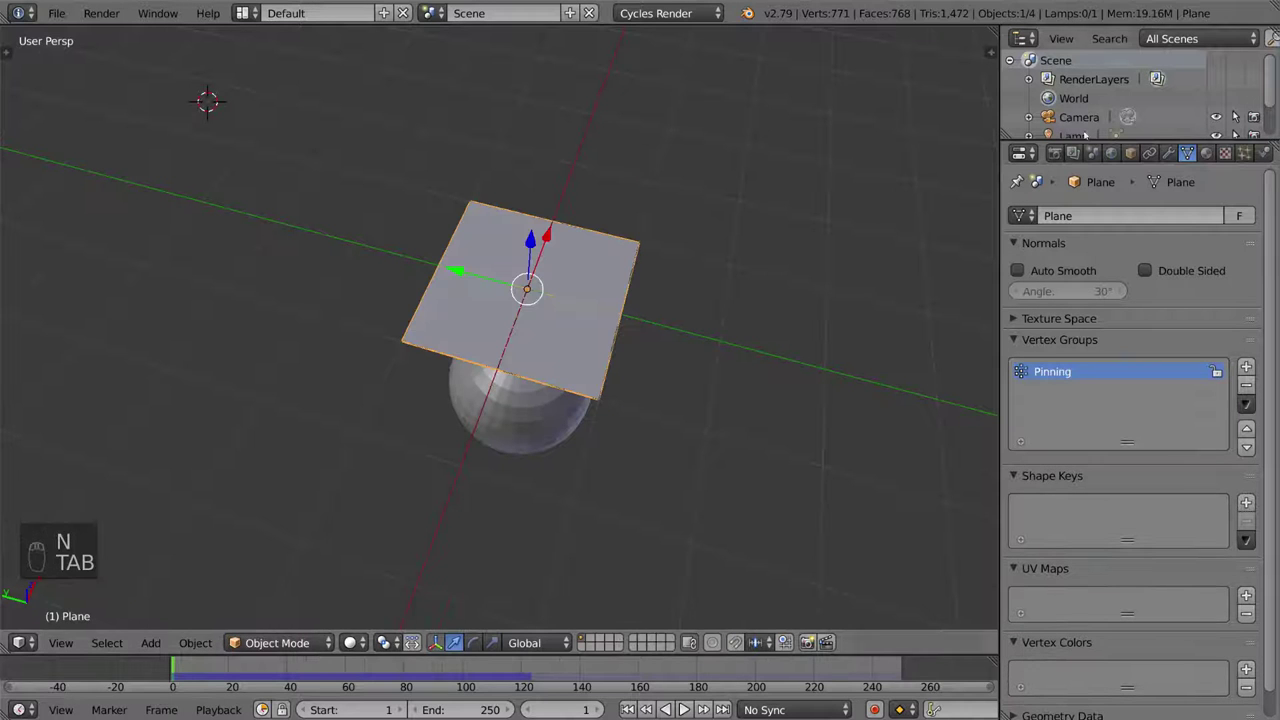
{"action": "left_click", "coordinate": [1265, 152]}
{"action": "left_click", "coordinate": [1060, 280]}
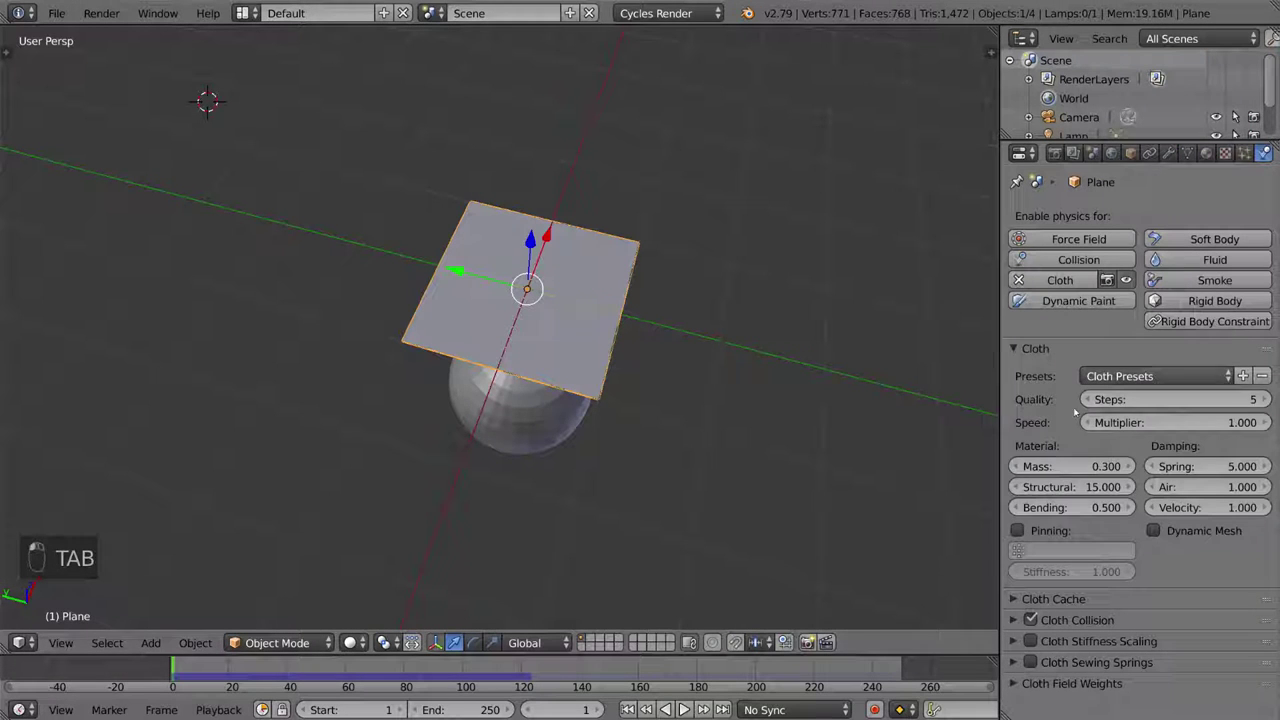
Step: Enable cloth pinning using the Pinning vertex group and play the simulation
{"action": "left_click", "coordinate": [1017, 533]}
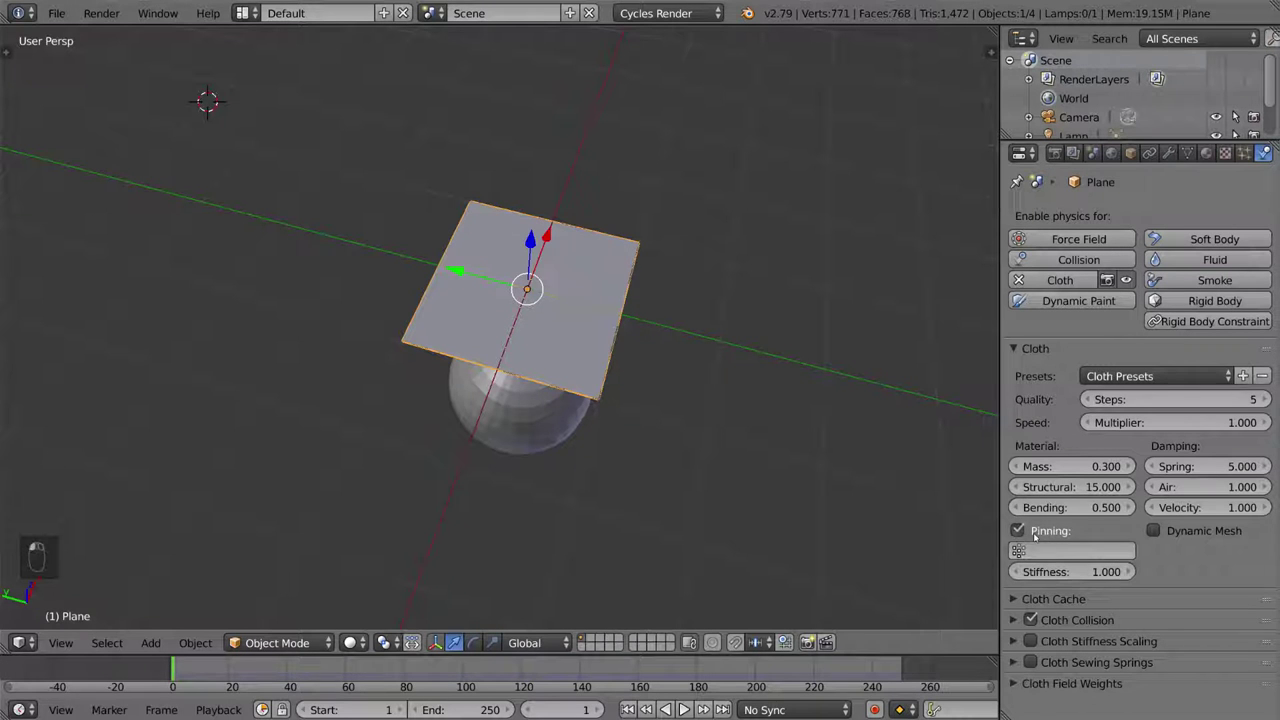
{"action": "left_click", "coordinate": [1064, 550]}
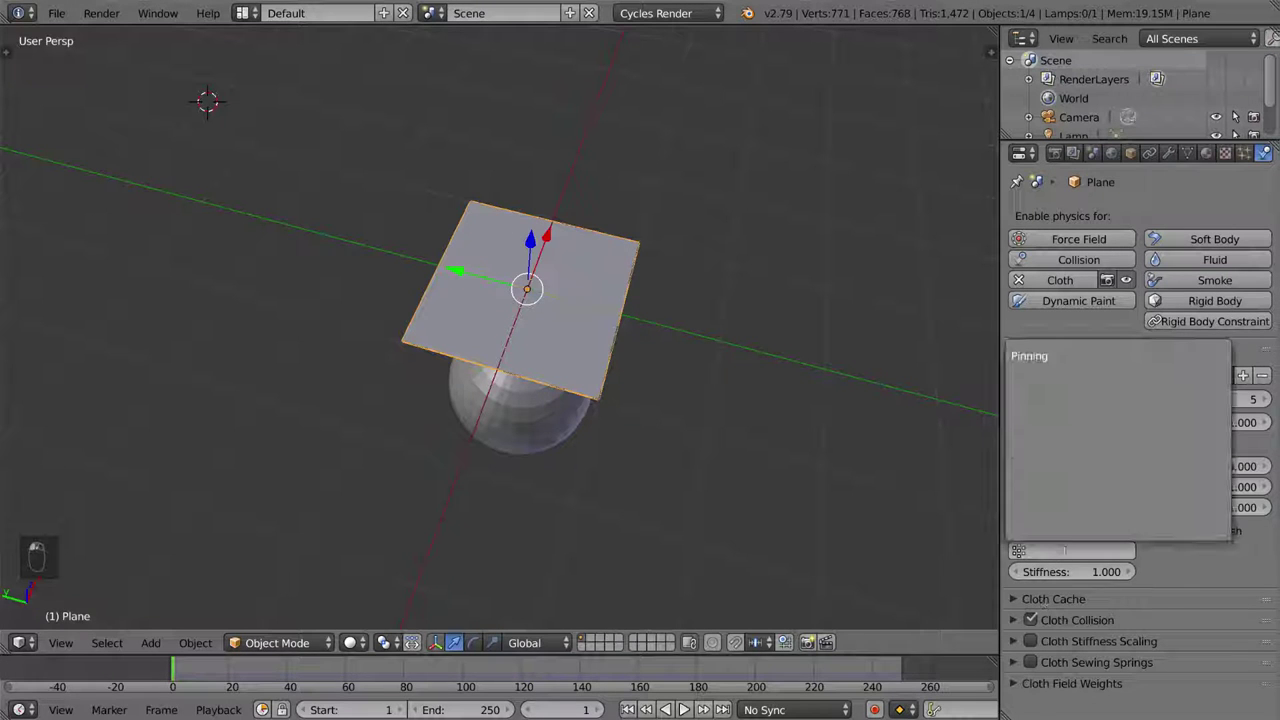
{"action": "left_click", "coordinate": [1045, 357]}
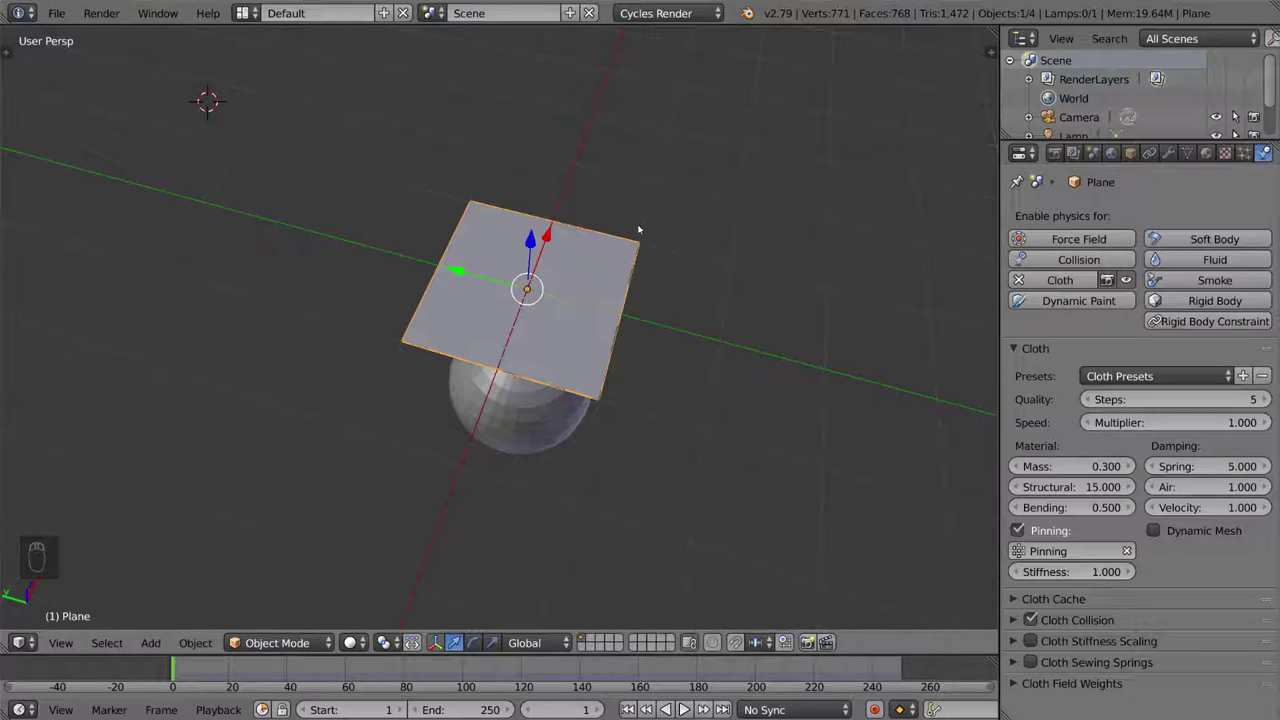
{"action": "middle_click_drag", "start_coordinate": [710, 360], "coordinate": [588, 236]}
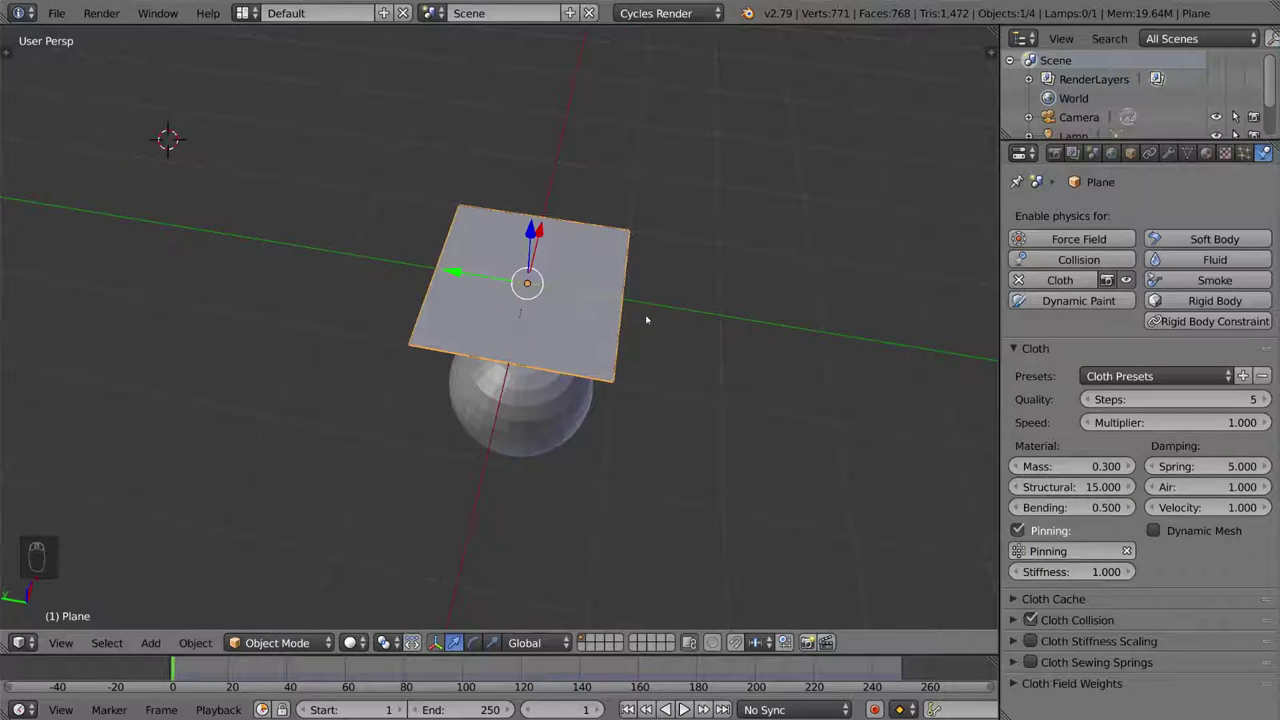
{"action": "middle_click_drag", "start_coordinate": [646, 320], "coordinate": [577, 279]}
{"action": "middle_click_drag", "start_coordinate": [777, 257], "coordinate": [707, 312]}
{"action": "key", "text": "alt+a"}
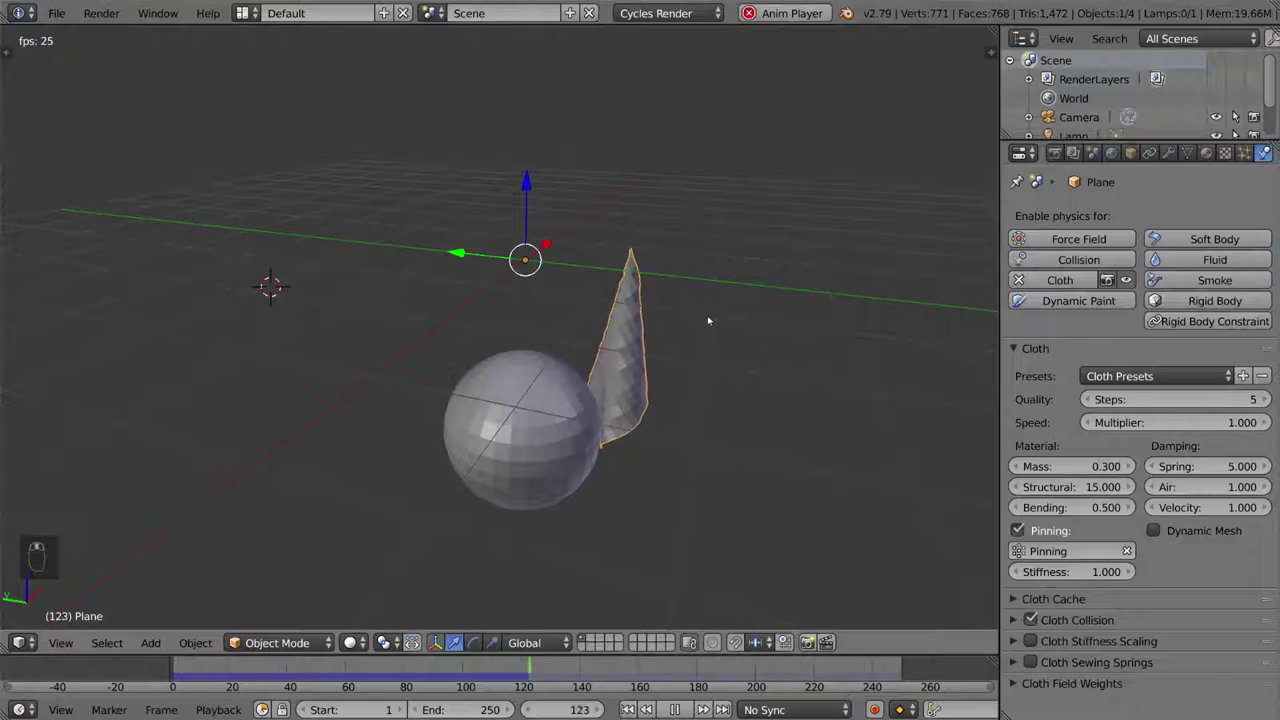
Step: Stop playback and assign the plane's right-edge vertices to the Pinning group
{"action": "key", "text": "alt+a"}
{"action": "left_click_drag", "start_coordinate": [194, 665], "coordinate": [172, 665]}
{"action": "key", "text": "Tab"}
{"action": "middle_click_drag", "start_coordinate": [700, 390], "coordinate": [757, 433]}
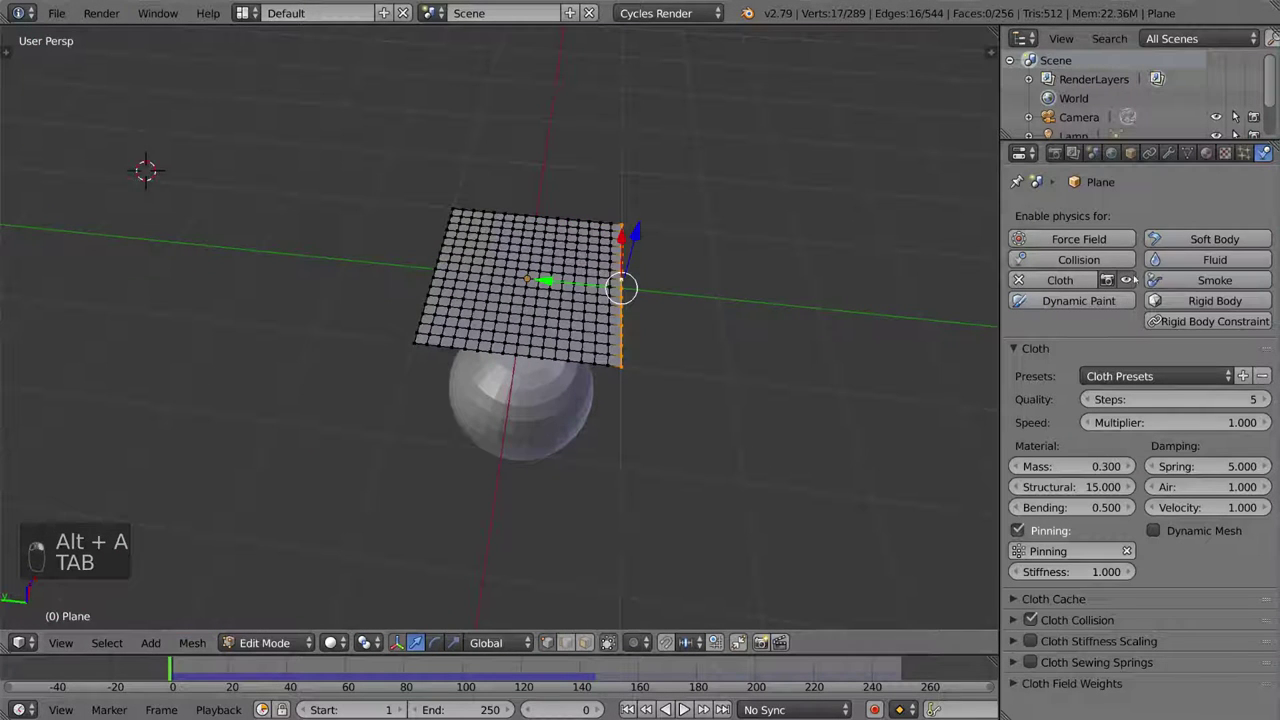
{"action": "left_click", "coordinate": [1187, 152]}
{"action": "left_click", "coordinate": [1037, 471]}
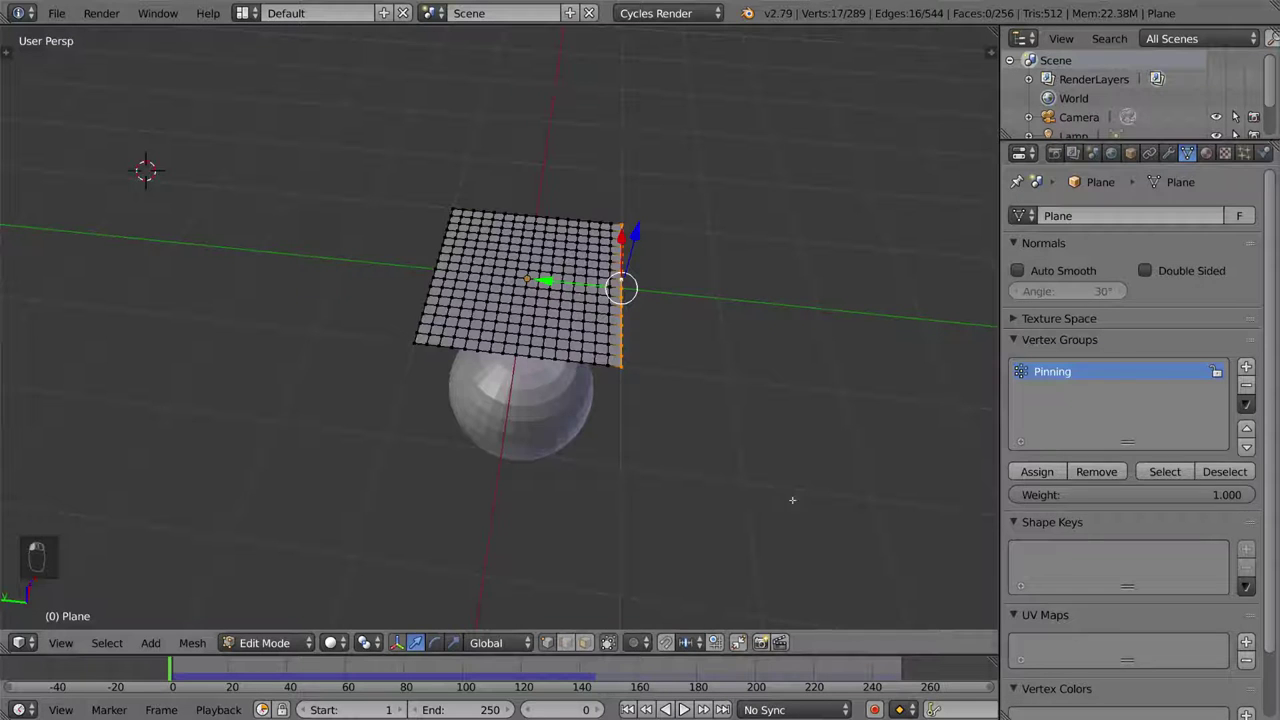
{"action": "key", "text": "Tab"}
Step: Replay the cloth simulation and watch it hang from a low side view
{"action": "key", "text": "alt+a"}
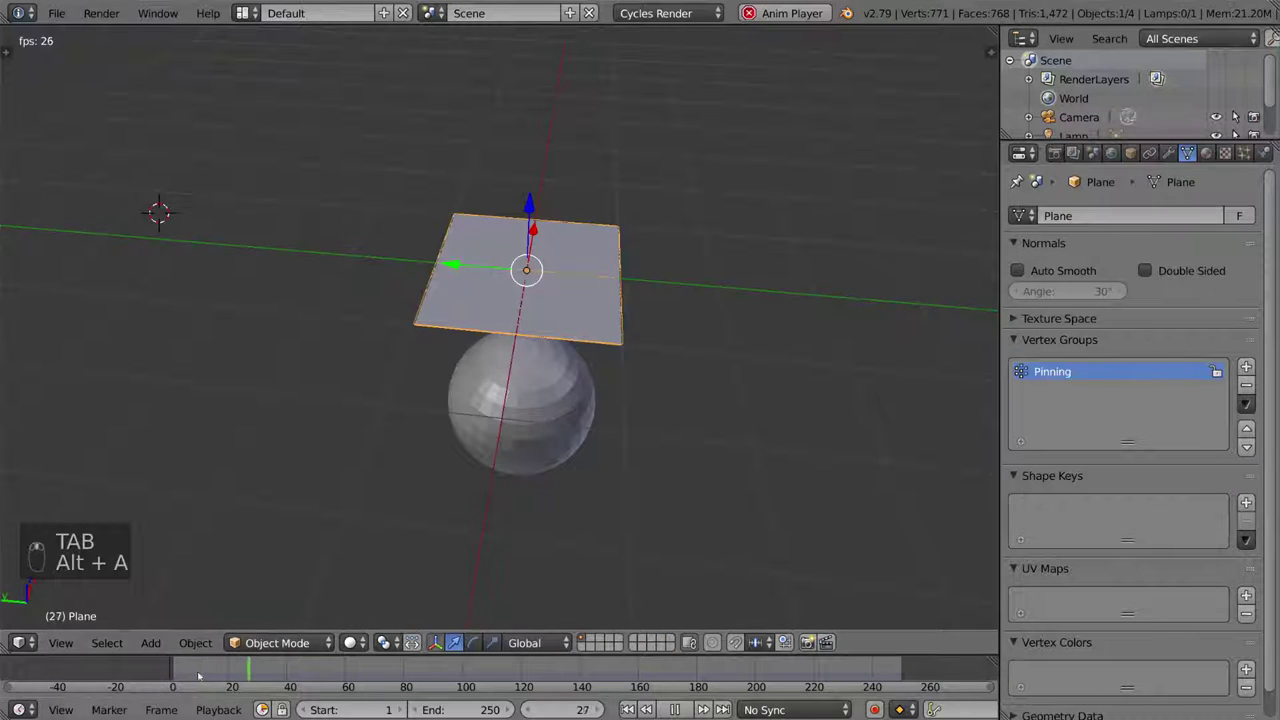
{"action": "key", "text": "alt+a"}
{"action": "key", "text": "alt+a"}
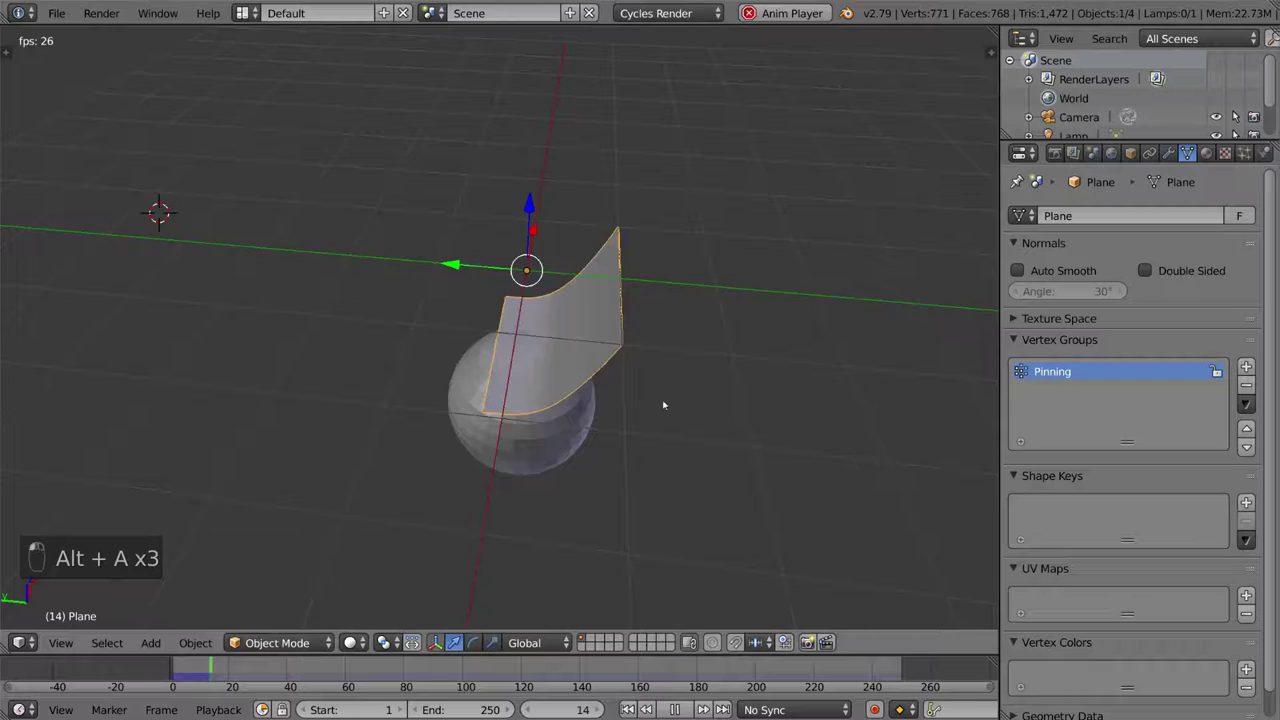
{"action": "middle_click_drag", "start_coordinate": [663, 403], "coordinate": [657, 254]}
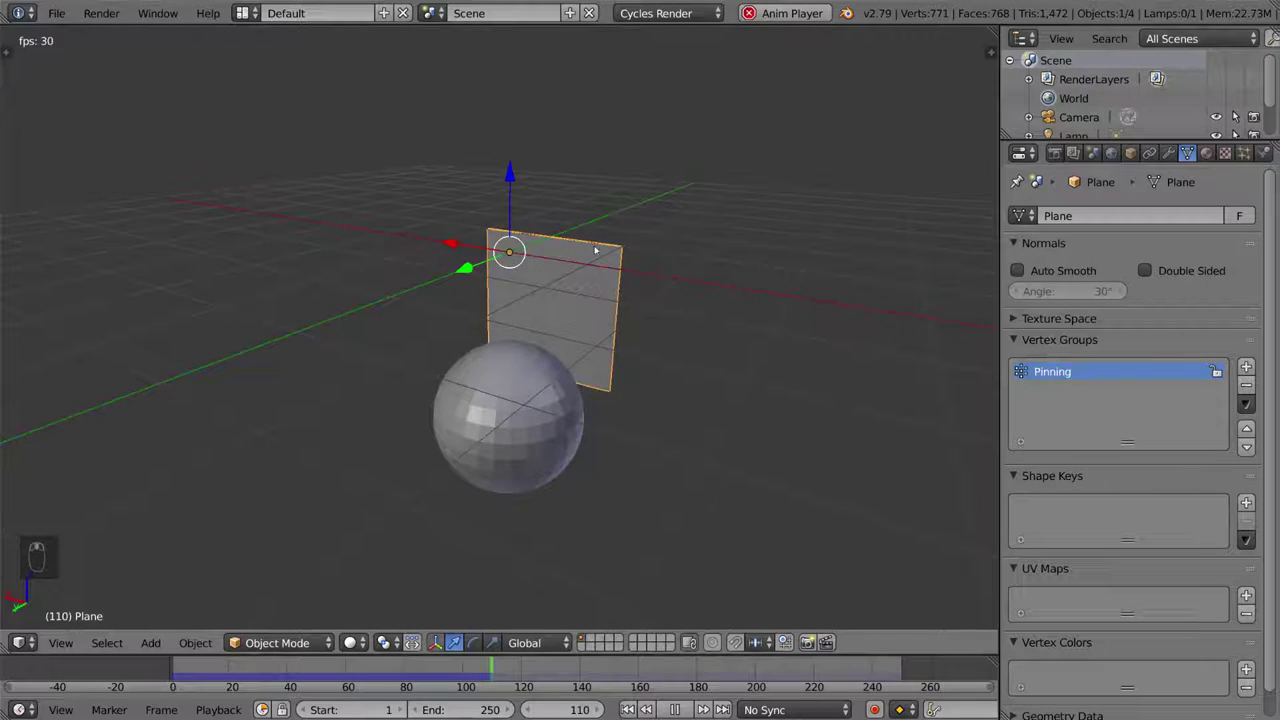
Step: Reset the cloth and assign three scattered plane vertices to the Pinning group
{"action": "key", "text": "Escape"}
{"action": "mouse_move", "coordinate": [624, 331]}
{"action": "middle_mouse_down"}
{"action": "mouse_move", "coordinate": [571, 363]}
{"action": "mouse_move", "coordinate": [628, 349]}
{"action": "mouse_move", "coordinate": [627, 330]}
{"action": "middle_mouse_up"}
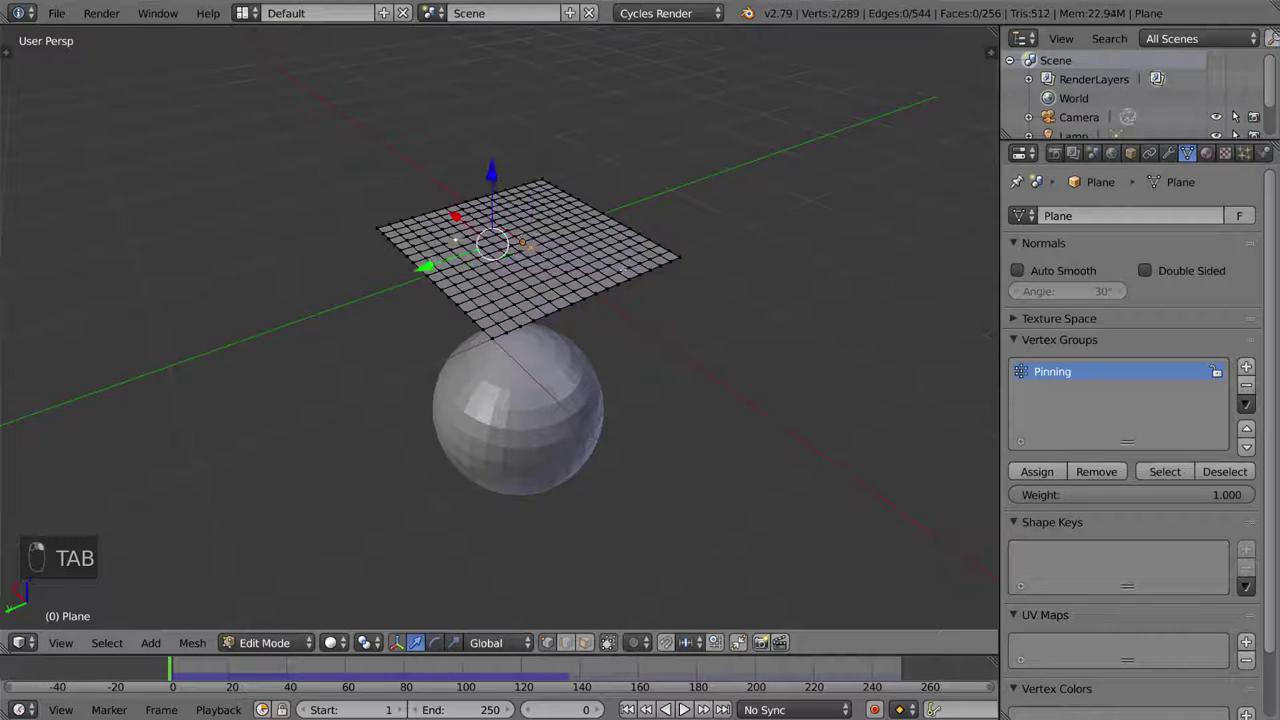
{"action": "left_click", "coordinate": [1037, 471]}
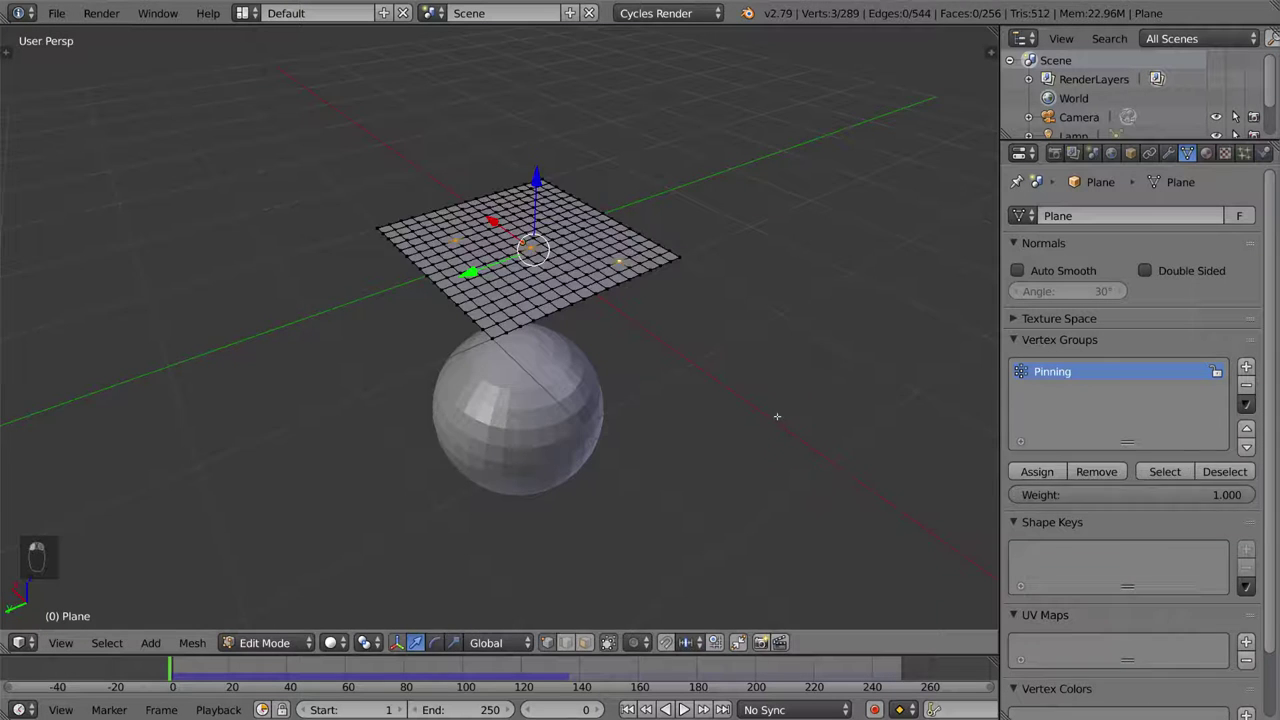
Step: Play the simulation to see the cloth drape from those points, then reset to frame 0
{"action": "key", "text": "Tab"}
{"action": "middle_click_drag", "start_coordinate": [760, 440], "coordinate": [743, 400]}
{"action": "key", "text": "alt+a"}
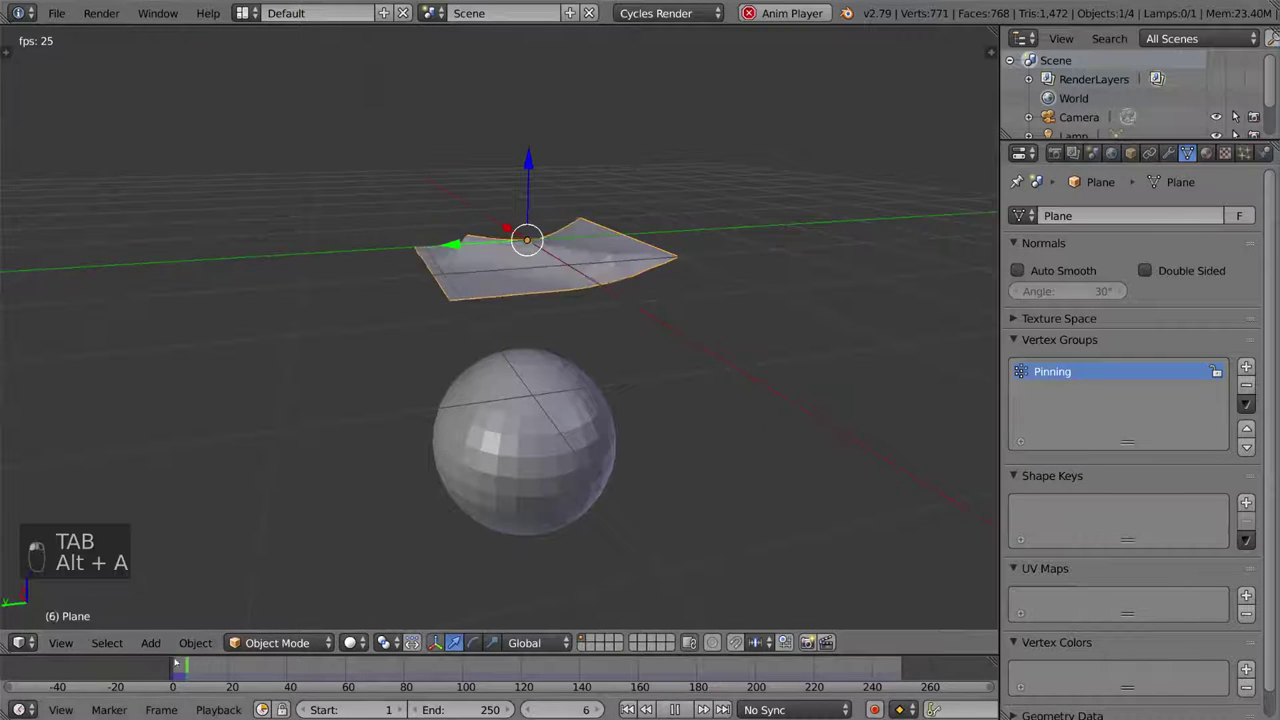
{"action": "middle_click_drag", "start_coordinate": [371, 580], "coordinate": [330, 580]}
{"action": "key", "text": "alt+a"}
{"action": "left_click", "coordinate": [172, 667]}
{"action": "middle_click_drag", "start_coordinate": [600, 420], "coordinate": [740, 348]}
Step: Assign the three pinned vertices to the Pinning group at weight 0.5
{"action": "key", "text": "Tab"}
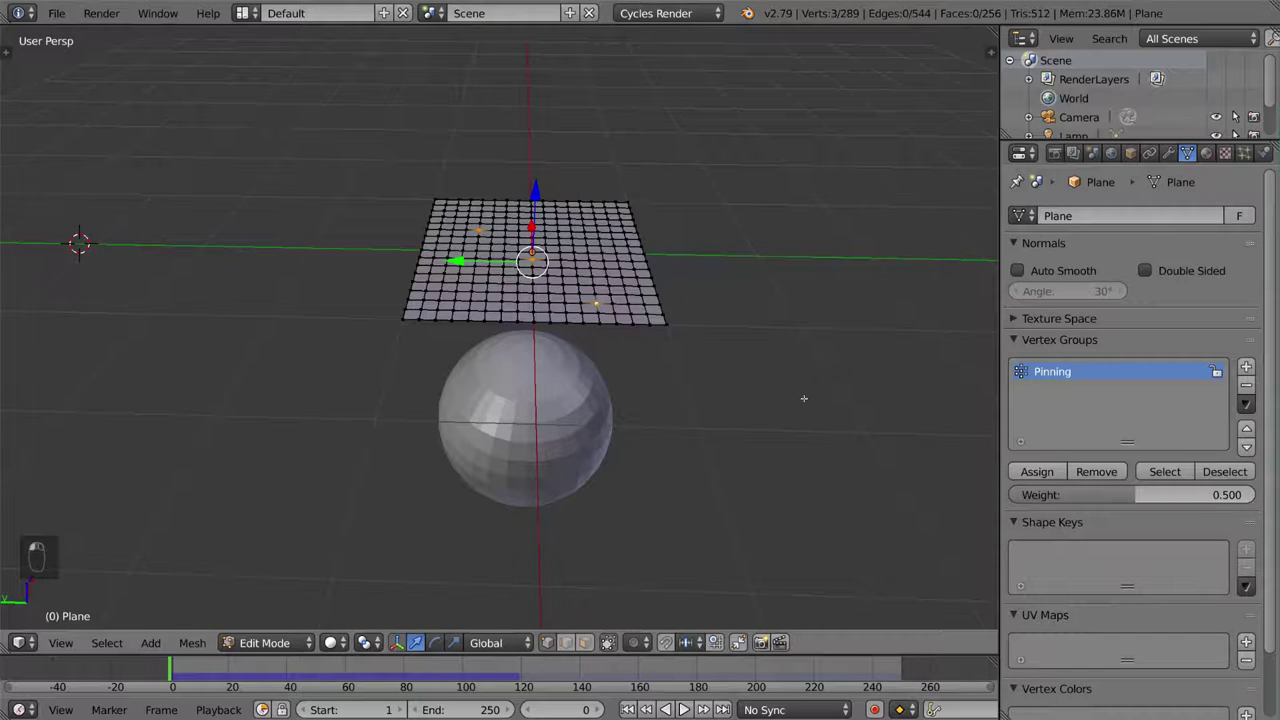
{"action": "key", "text": "Tab"}
{"action": "middle_click_drag", "start_coordinate": [743, 418], "coordinate": [764, 401]}
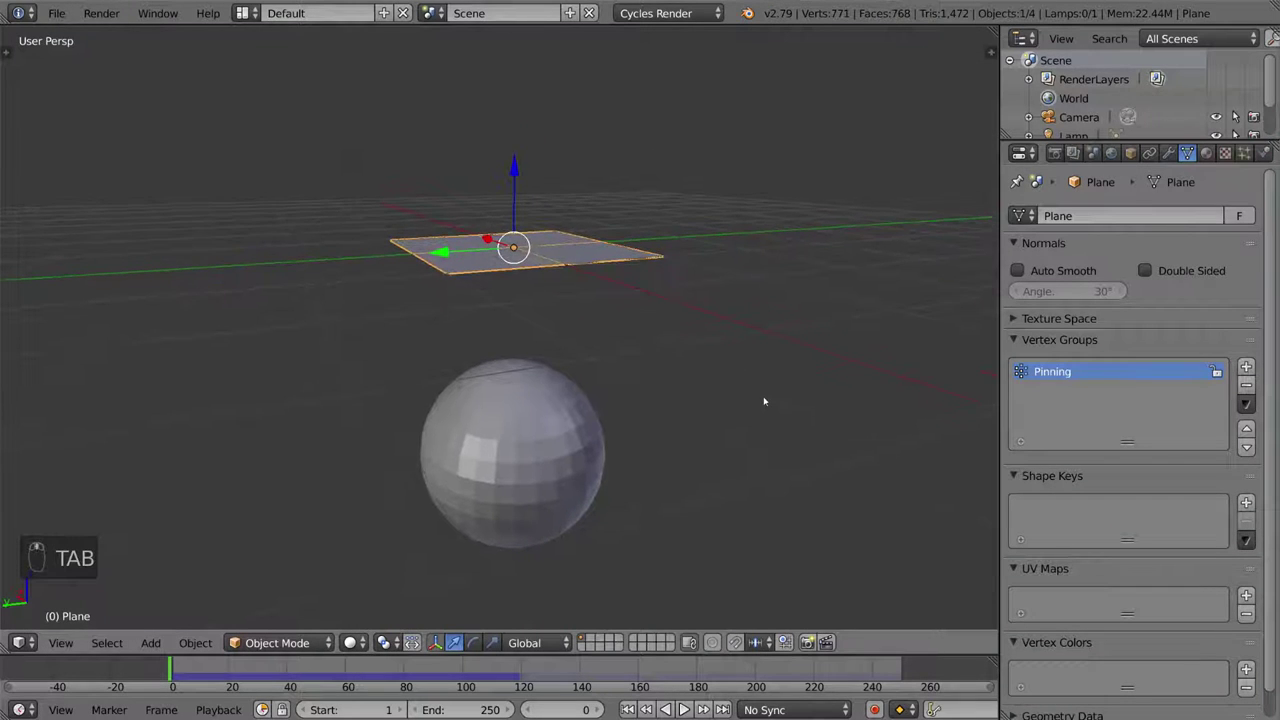
Step: Replay the looser cloth drape, then bring up the plane's material settings
{"action": "key", "text": "alt+a"}
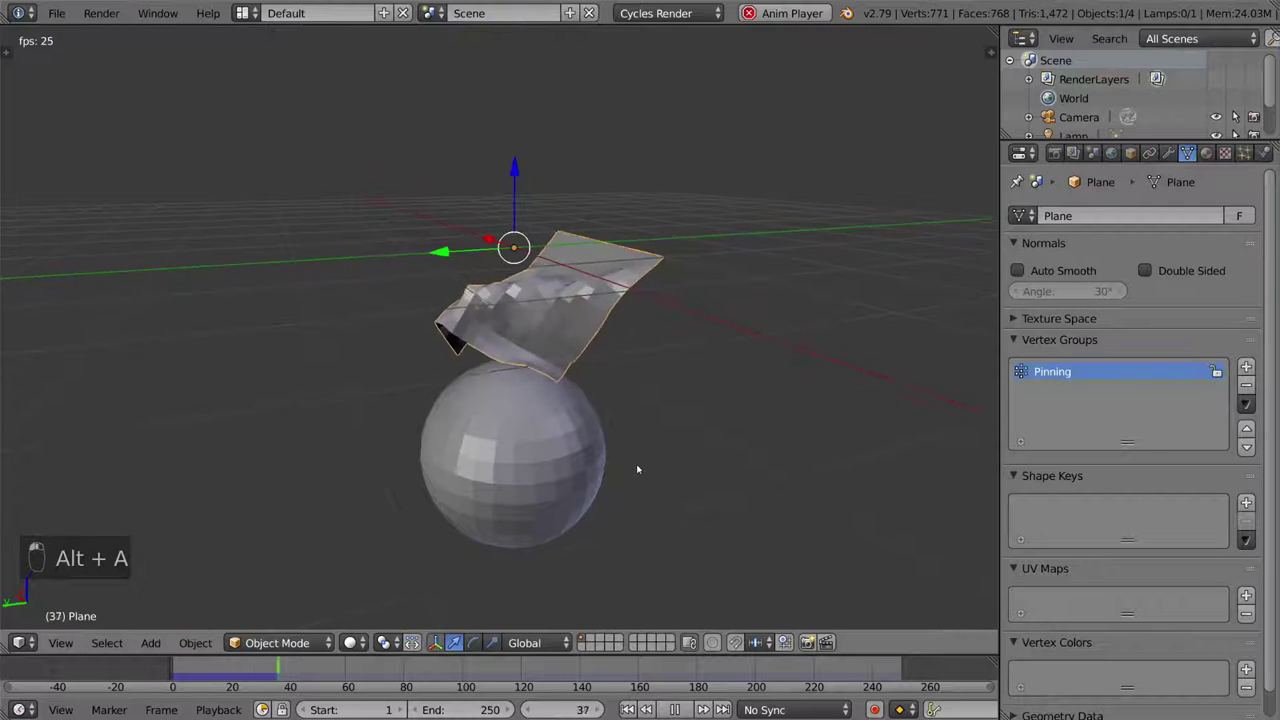
{"action": "middle_click_drag", "start_coordinate": [637, 466], "coordinate": [755, 374]}
{"action": "scroll", "coordinate": [620, 460], "scroll_direction": "up", "scroll_amount": 2}
{"action": "scroll", "coordinate": [650, 465], "scroll_direction": "down", "scroll_amount": 3}
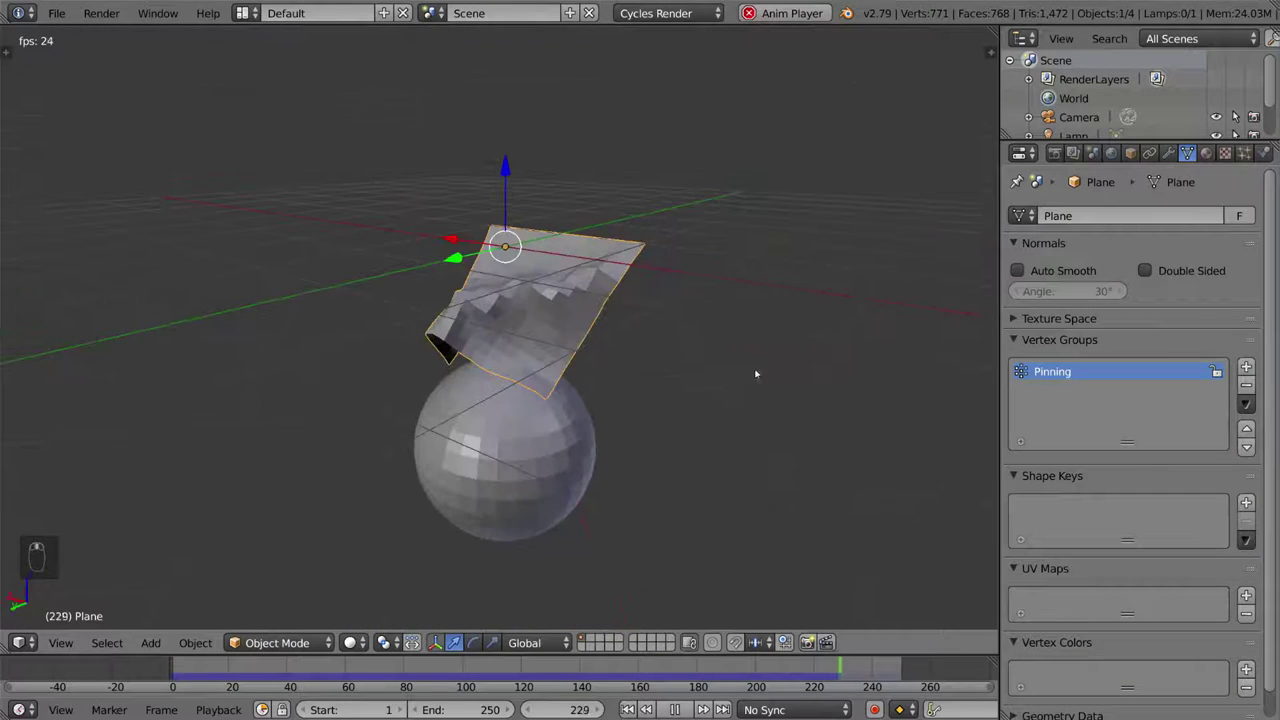
{"action": "left_click", "coordinate": [1205, 152]}
{"action": "scroll", "coordinate": [958, 322], "scroll_direction": "down", "scroll_amount": 2}
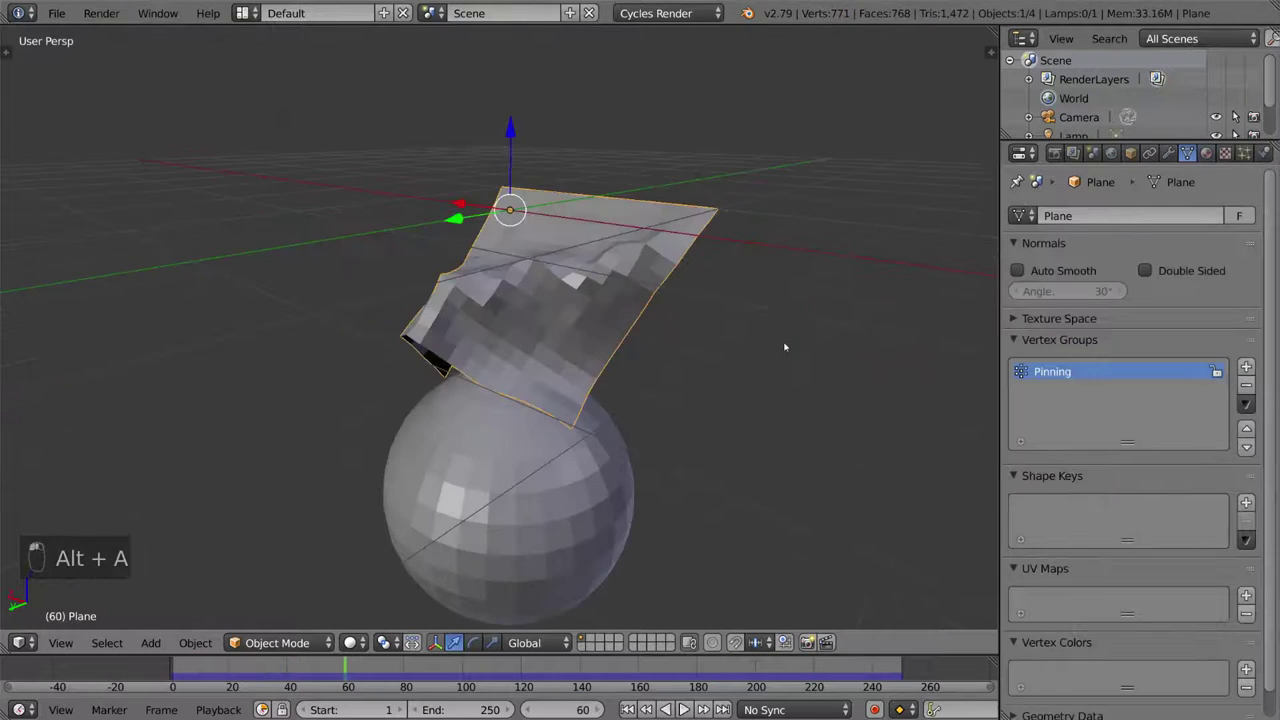
Step: Weight-paint the plane's top edge to full weight in the Pinning group
{"action": "middle_click_drag", "start_coordinate": [786, 348], "coordinate": [732, 337]}
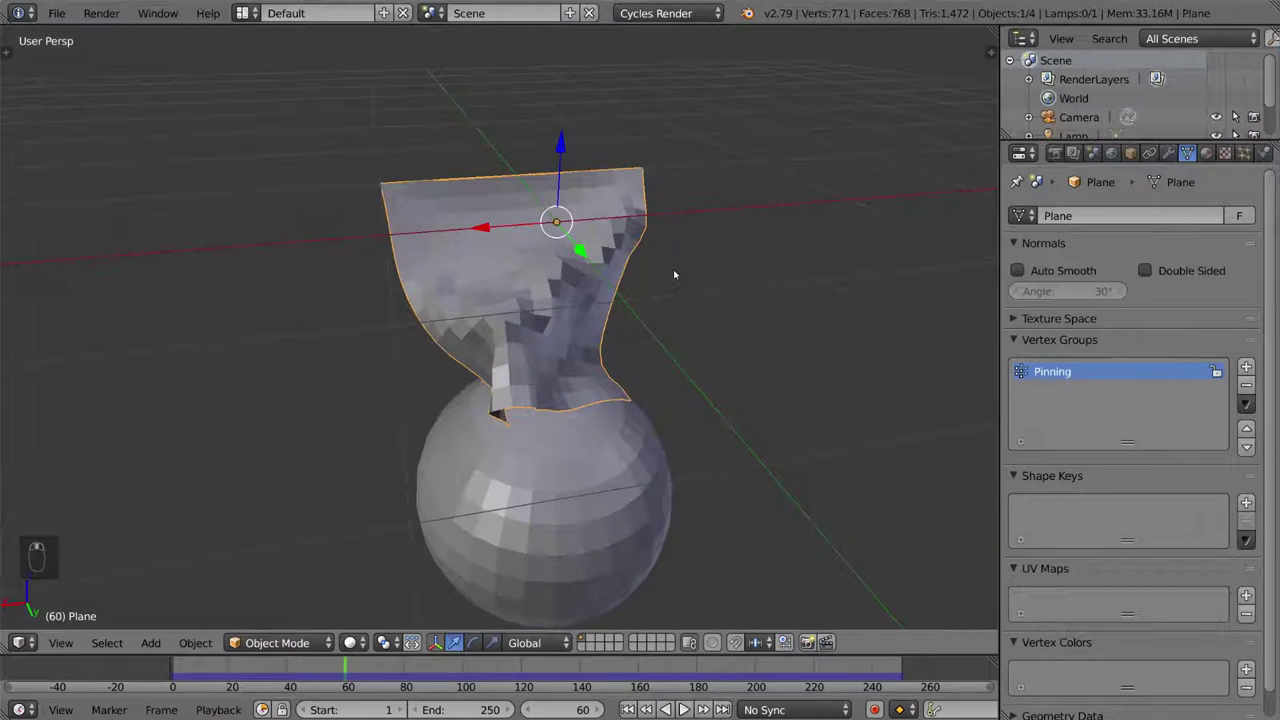
{"action": "key", "text": "ctrl+Tab"}
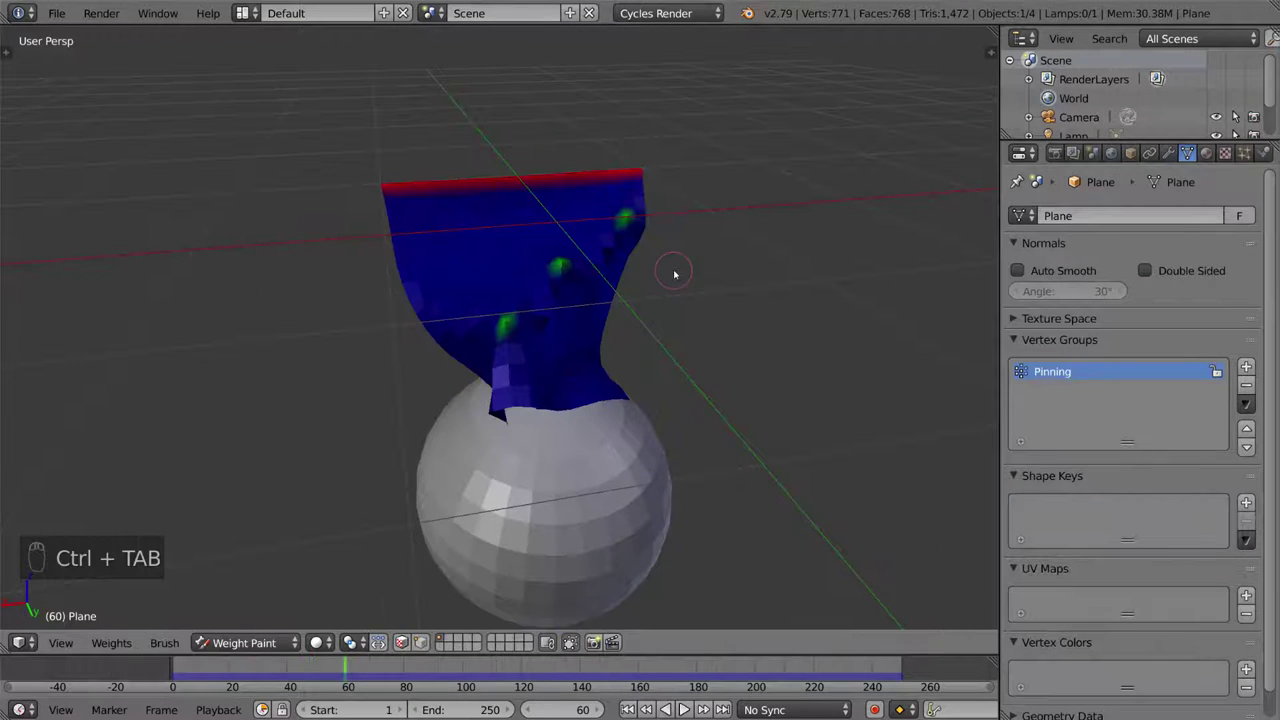
{"action": "middle_click_drag", "start_coordinate": [642, 303], "coordinate": [679, 359]}
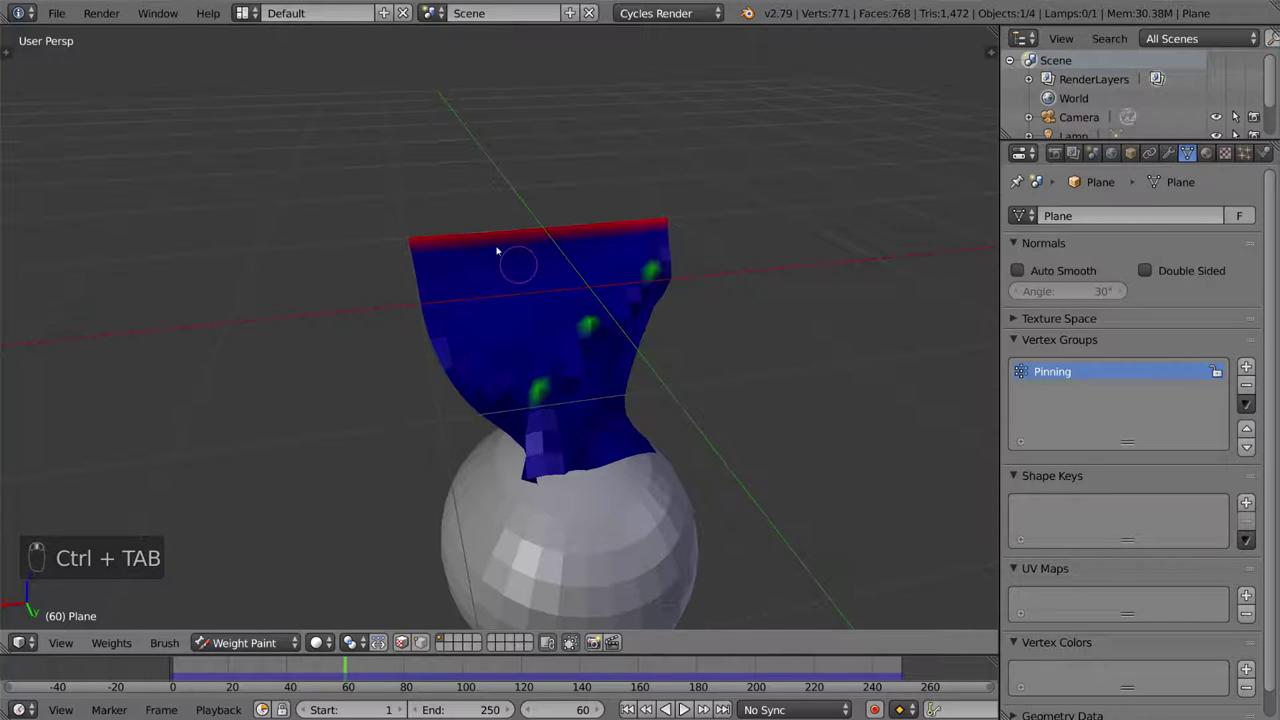
{"action": "mouse_move", "coordinate": [419, 257]}
{"action": "left_mouse_down"}
{"action": "mouse_move", "coordinate": [735, 225]}
{"action": "mouse_move", "coordinate": [422, 286]}
{"action": "left_mouse_up"}
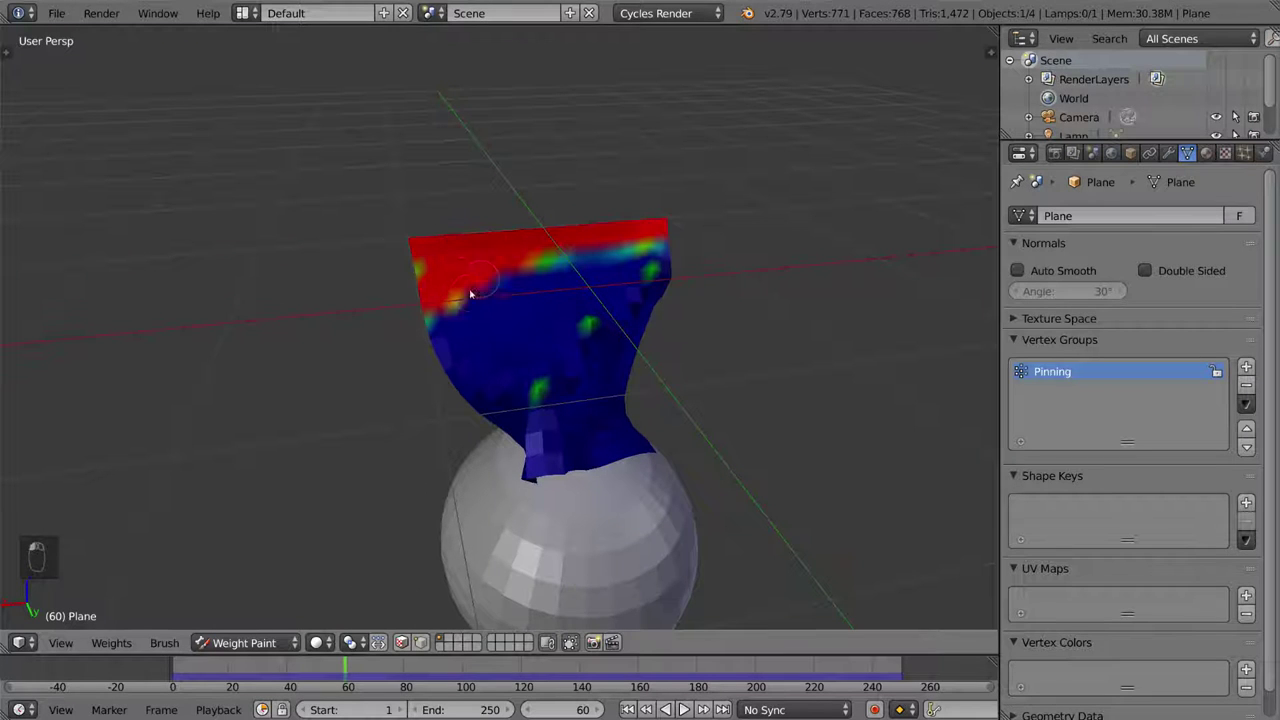
{"action": "key", "text": "ctrl+Tab"}
Step: Play the cloth simulation to test the painted pinning drape
{"action": "key", "text": "alt+a"}
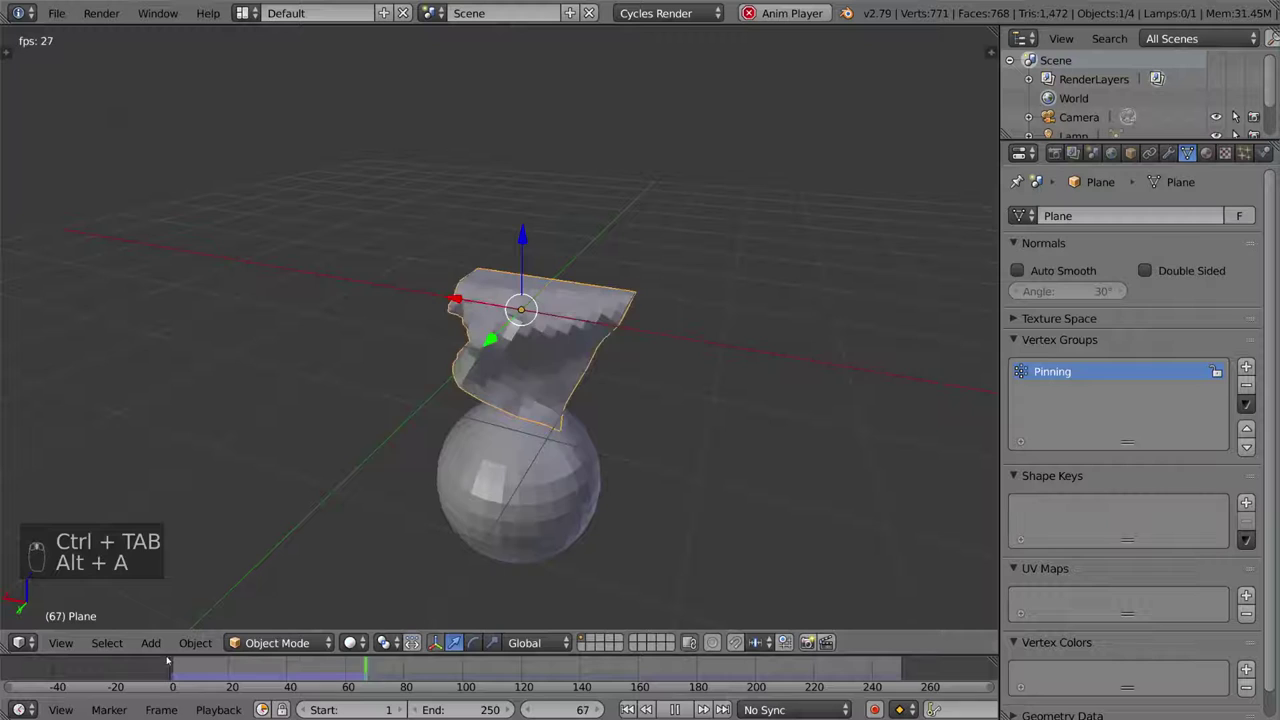
{"action": "middle_click_drag", "start_coordinate": [363, 554], "coordinate": [786, 260]}
{"action": "scroll", "coordinate": [598, 325], "scroll_direction": "up", "scroll_amount": 2}
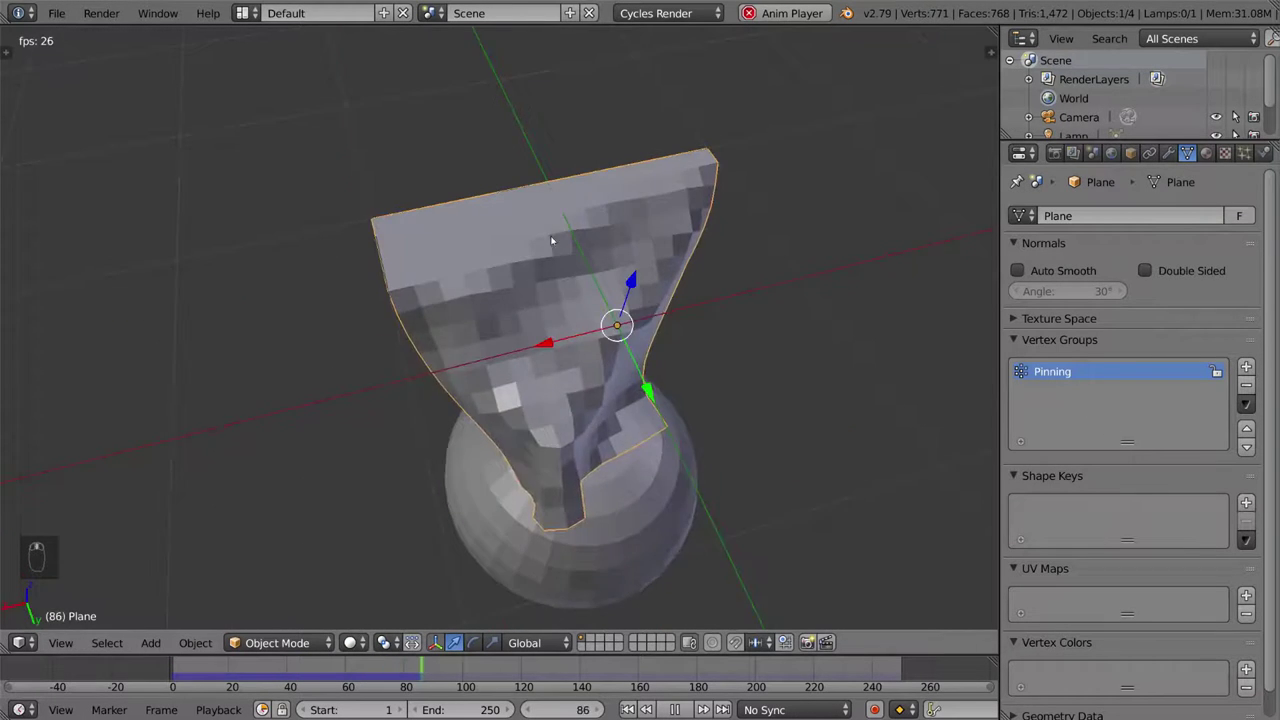
Step: Add a second vertex group 'Group', paint a middle band in it, and replay
{"action": "left_click", "coordinate": [1246, 367]}
{"action": "scroll", "coordinate": [689, 400], "scroll_direction": "down", "scroll_amount": 2}
{"action": "key", "text": "alt+a"}
{"action": "mouse_move", "coordinate": [689, 400]}
{"action": "middle_mouse_down"}
{"action": "mouse_move", "coordinate": [694, 434]}
{"action": "mouse_move", "coordinate": [646, 380]}
{"action": "mouse_move", "coordinate": [574, 368]}
{"action": "middle_mouse_up"}
{"action": "key", "text": "ctrl+Tab"}
{"action": "middle_click_drag", "start_coordinate": [759, 270], "coordinate": [672, 306]}
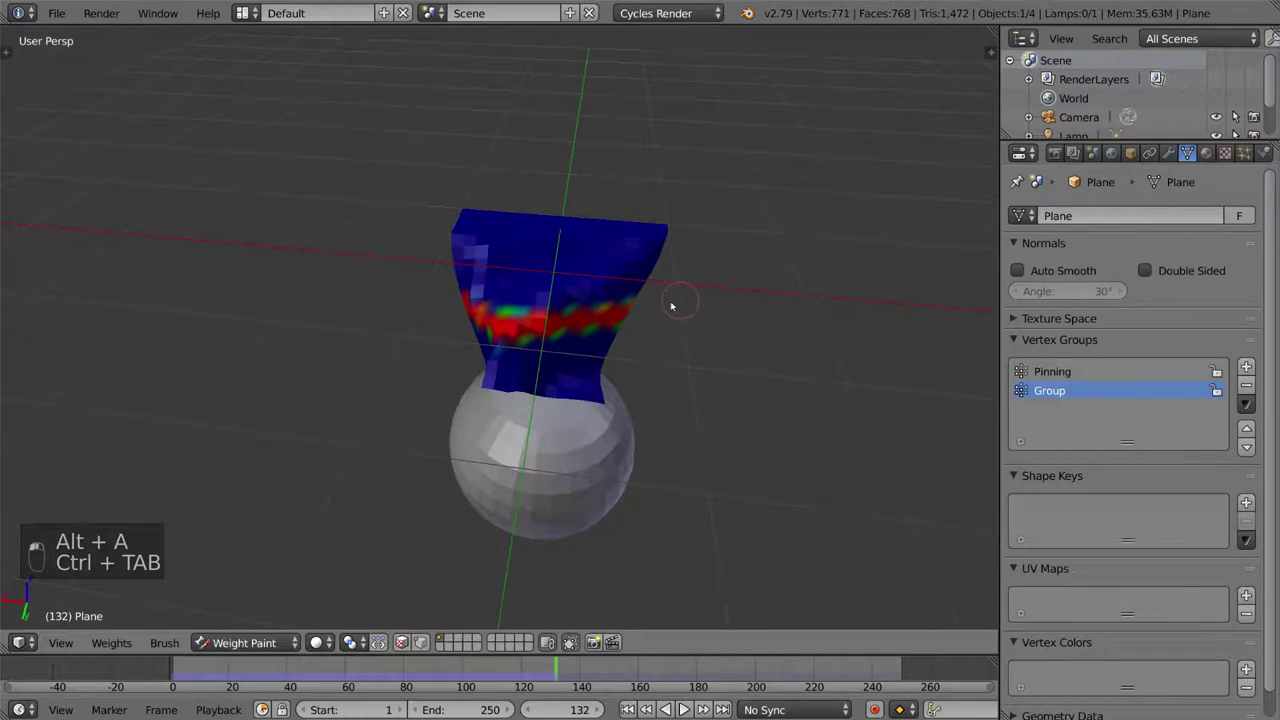
{"action": "mouse_move", "coordinate": [881, 238]}
{"action": "middle_mouse_down"}
{"action": "mouse_move", "coordinate": [811, 343]}
{"action": "mouse_move", "coordinate": [716, 328]}
{"action": "mouse_move", "coordinate": [686, 366]}
{"action": "middle_mouse_up"}
{"action": "key", "text": "alt+a"}
{"action": "key", "text": "ctrl+Tab"}
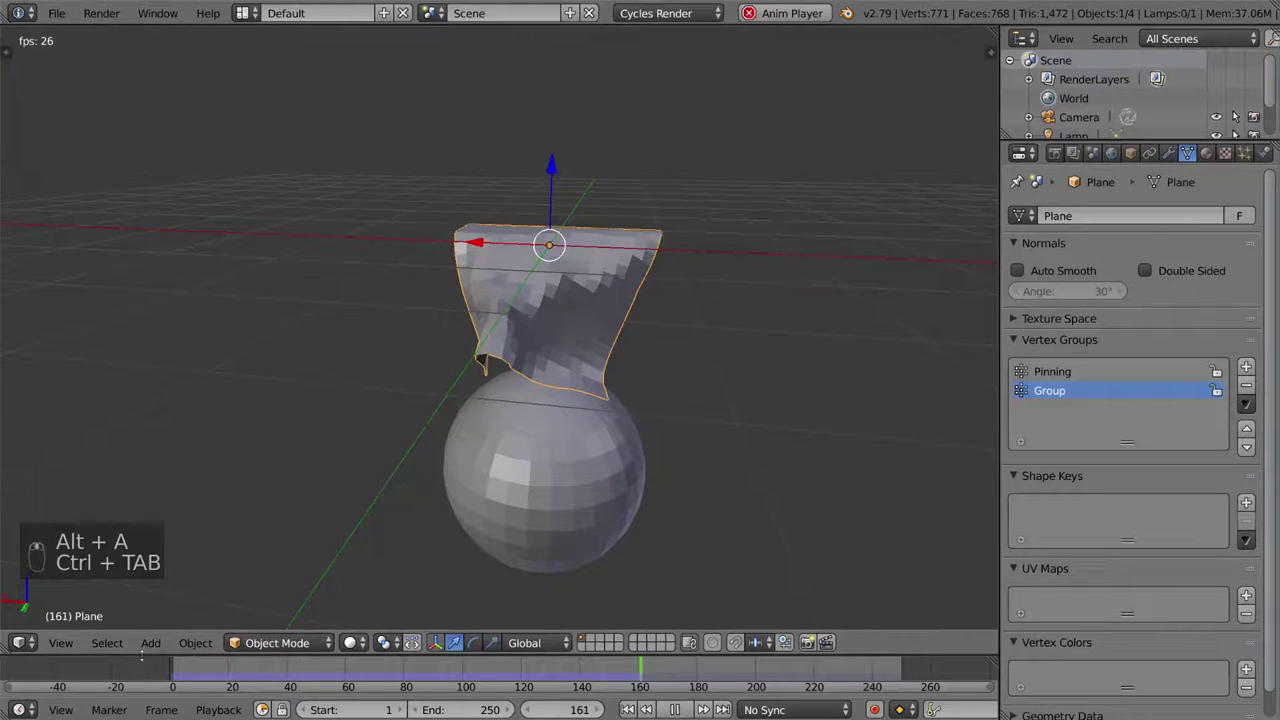
{"action": "middle_click_drag", "start_coordinate": [471, 449], "coordinate": [794, 306]}
Step: Set the cloth's Pinning vertex group to 'Group' and play the resulting drape
{"action": "left_click", "coordinate": [1263, 152]}
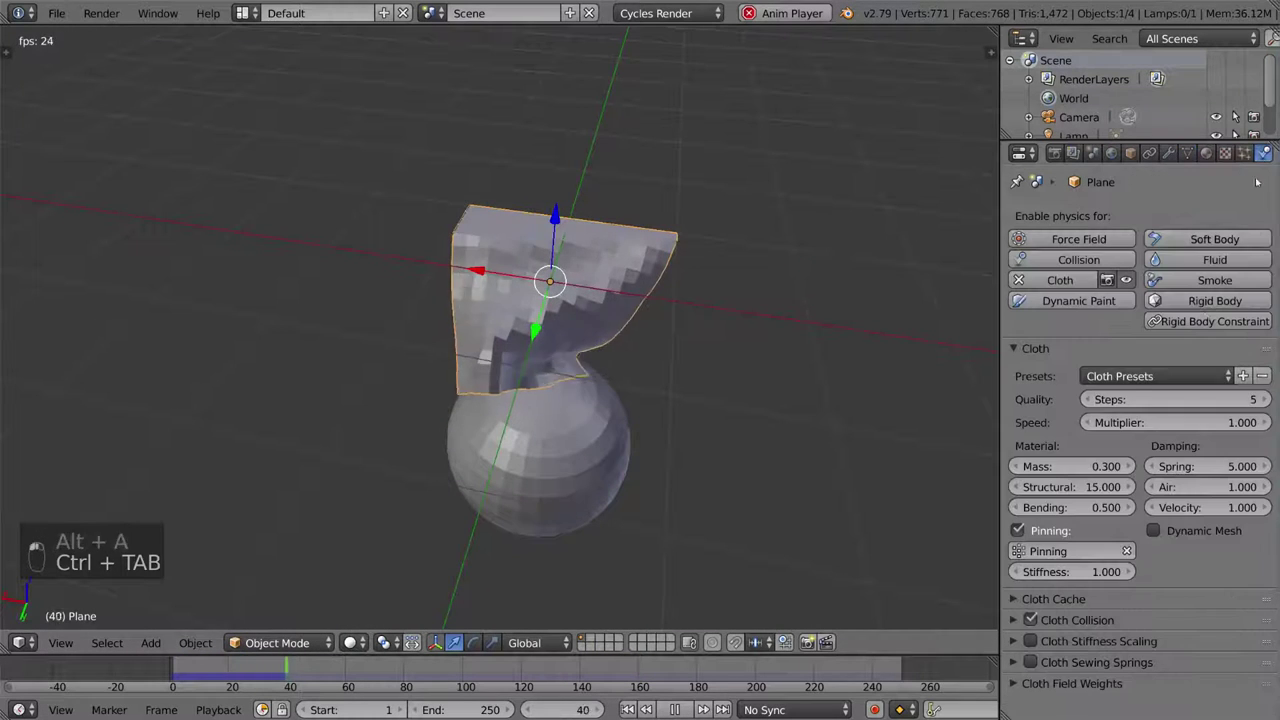
{"action": "left_click", "coordinate": [1065, 551]}
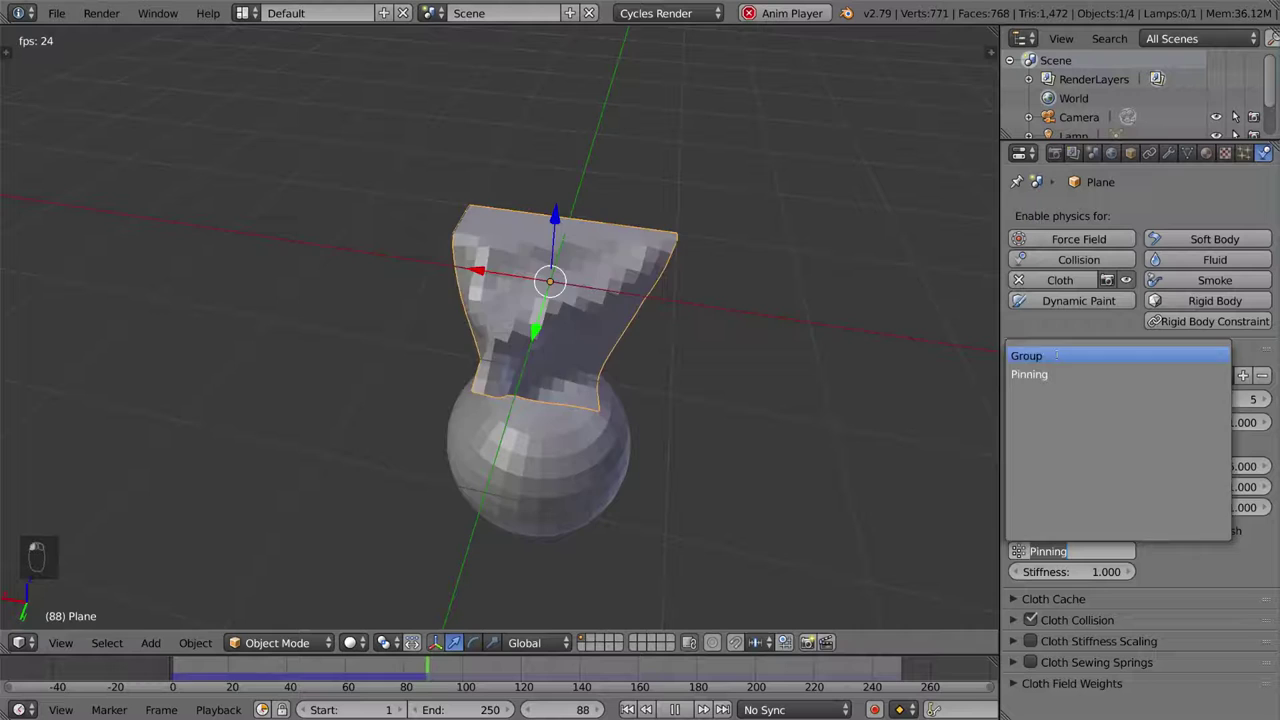
{"action": "left_click", "coordinate": [1056, 355]}
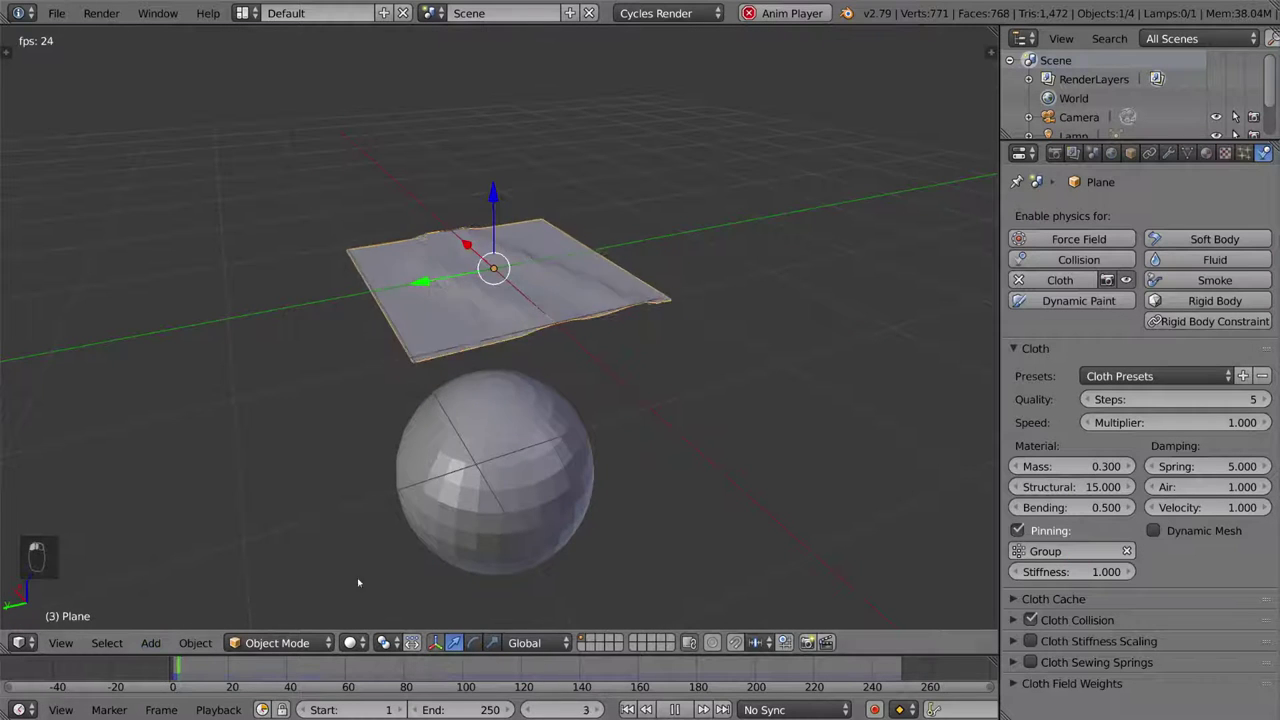
{"action": "middle_click_drag", "start_coordinate": [357, 577], "coordinate": [708, 398]}
{"action": "key", "text": "alt+a"}
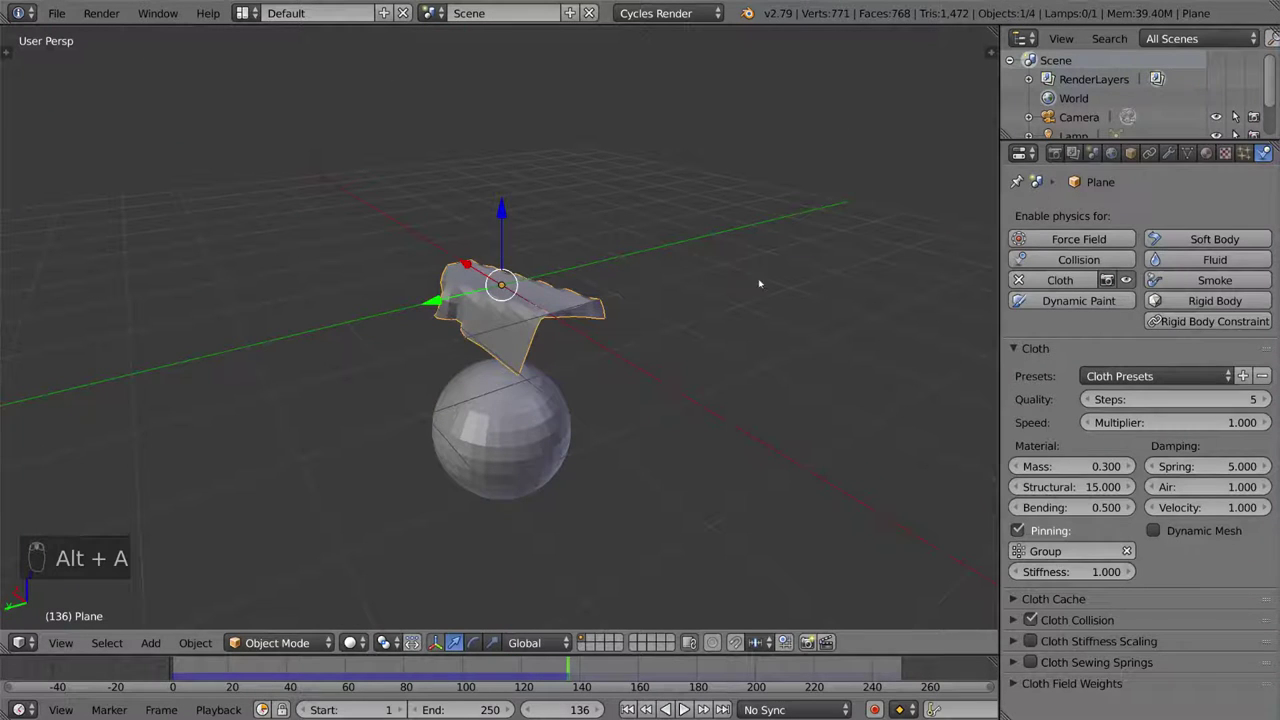
Step: Delete the cloth plane and sphere, and add a fresh plane at the origin
{"action": "key", "text": "x"}
{"action": "left_click", "coordinate": [575, 412]}
{"action": "key", "text": "x"}
{"action": "left_click", "coordinate": [552, 405]}
{"action": "key", "text": "shift+a"}
{"action": "mouse_move", "coordinate": [560, 363]}
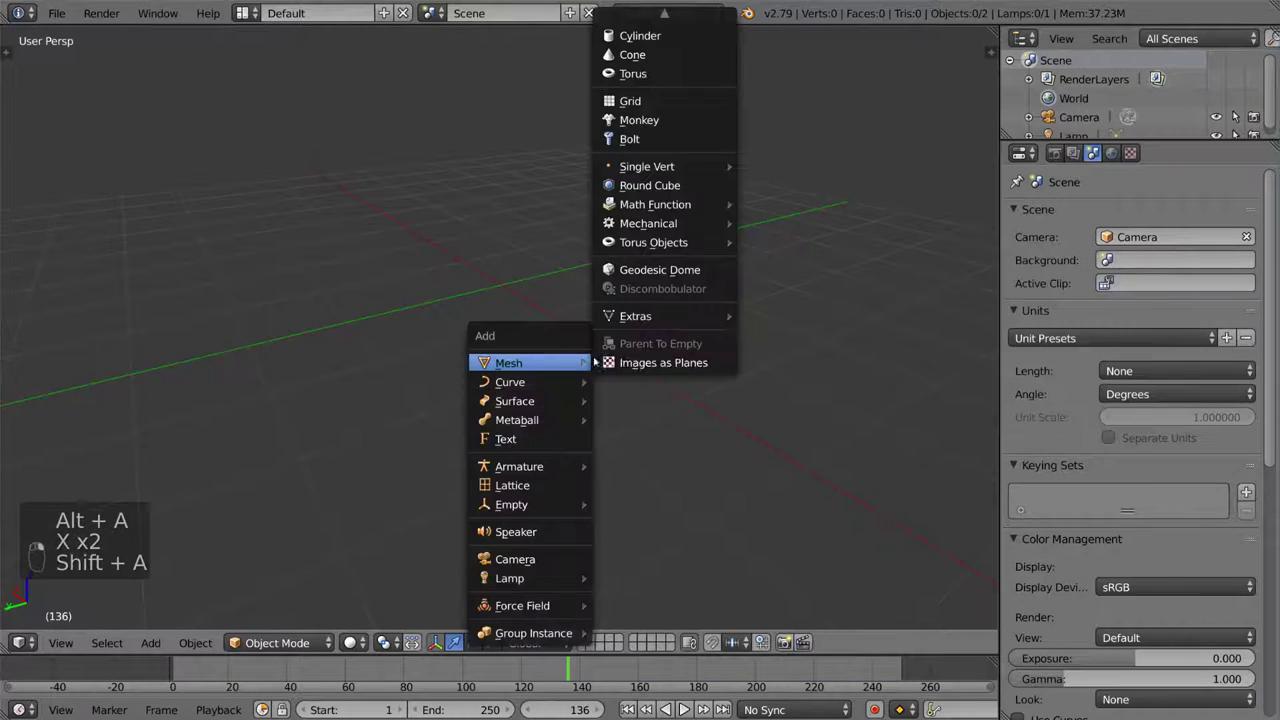
{"action": "scroll", "coordinate": [652, 45], "scroll_direction": "up", "scroll_amount": 4}
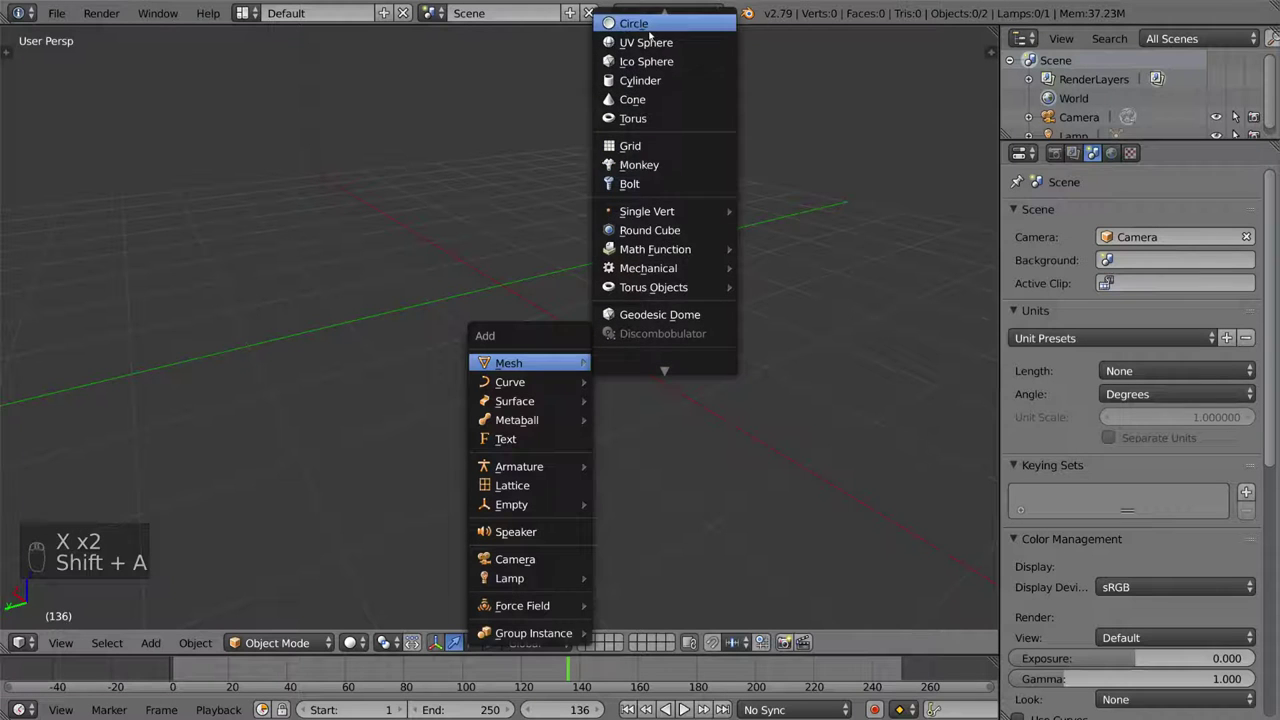
{"action": "scroll", "coordinate": [650, 23], "scroll_direction": "up", "scroll_amount": 1}
{"action": "left_click", "coordinate": [650, 23]}
{"action": "key", "text": "alt+g"}
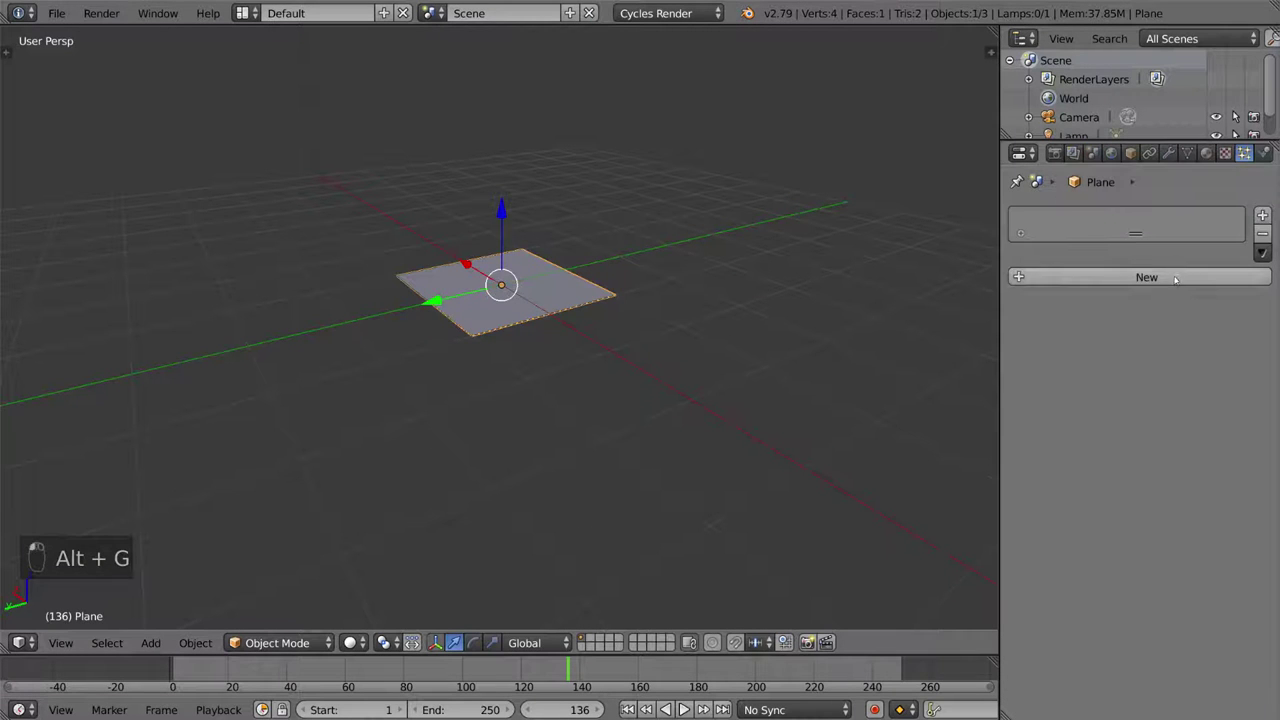
Step: Add a new particle system to the plane and expand its Vertex Groups panel
{"action": "left_click", "coordinate": [1175, 279]}
{"action": "scroll", "coordinate": [1203, 399], "scroll_direction": "down", "scroll_amount": 10}
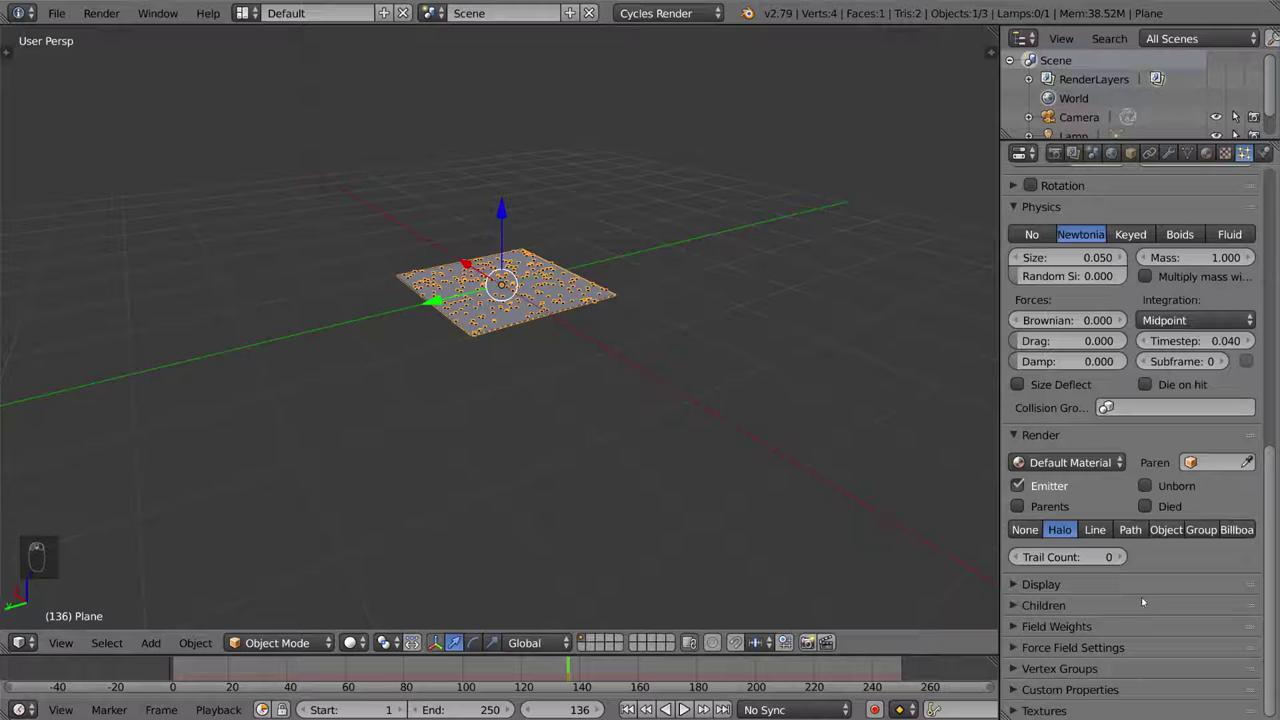
{"action": "left_click", "coordinate": [1058, 668]}
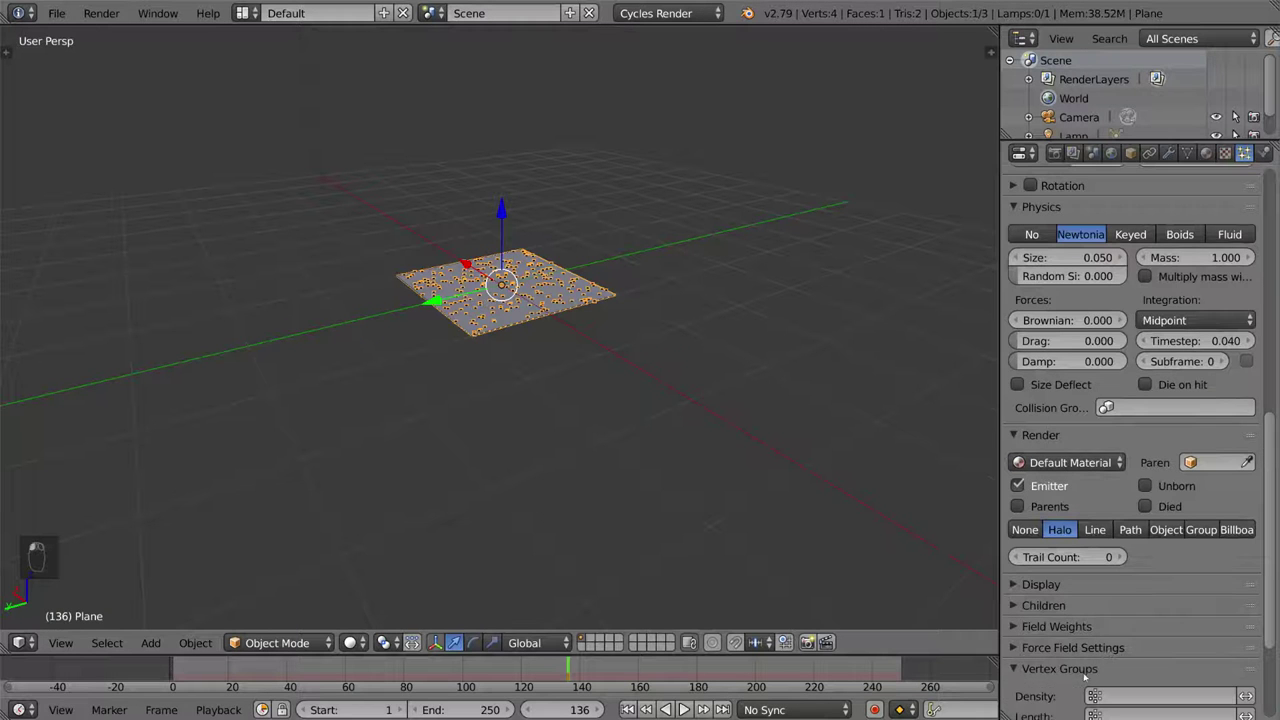
{"action": "scroll", "coordinate": [1092, 670], "scroll_direction": "down", "scroll_amount": 4}
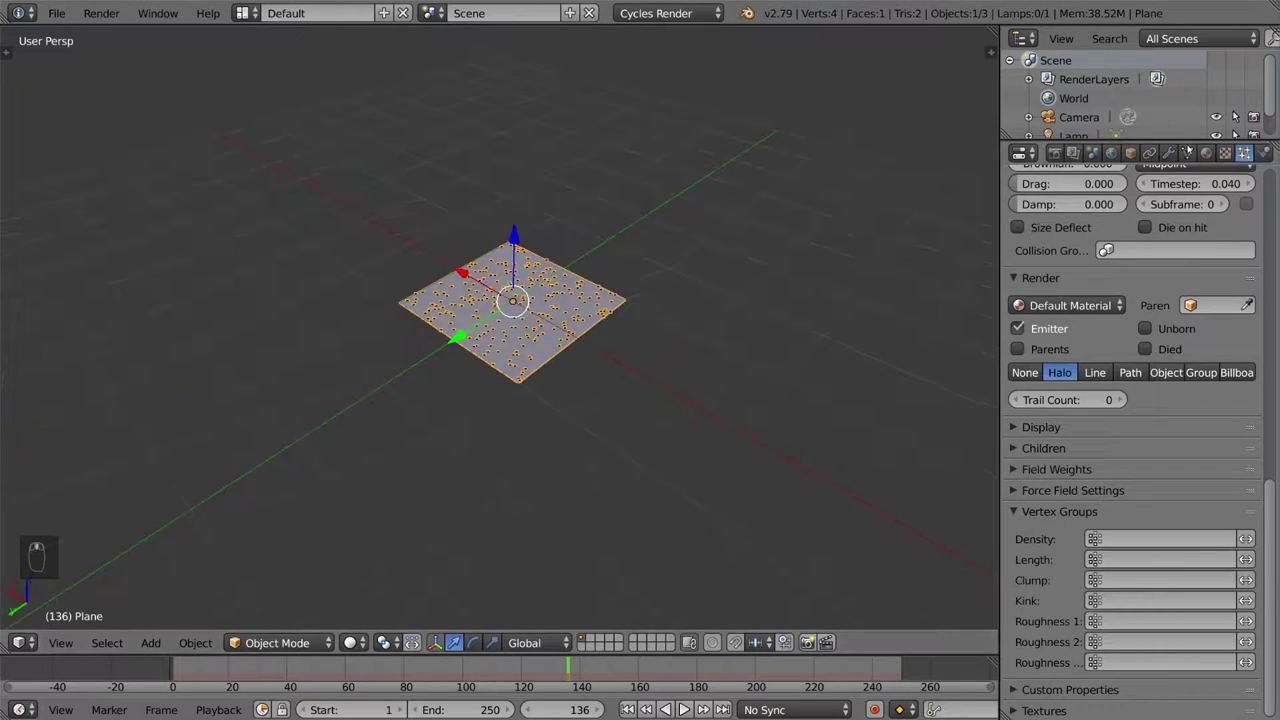
Step: Add a vertex group named Density to the plane
{"action": "left_click", "coordinate": [1187, 152]}
{"action": "middle_click_drag", "start_coordinate": [770, 430], "coordinate": [768, 352]}
{"action": "scroll", "coordinate": [768, 352], "scroll_direction": "up", "scroll_amount": 2}
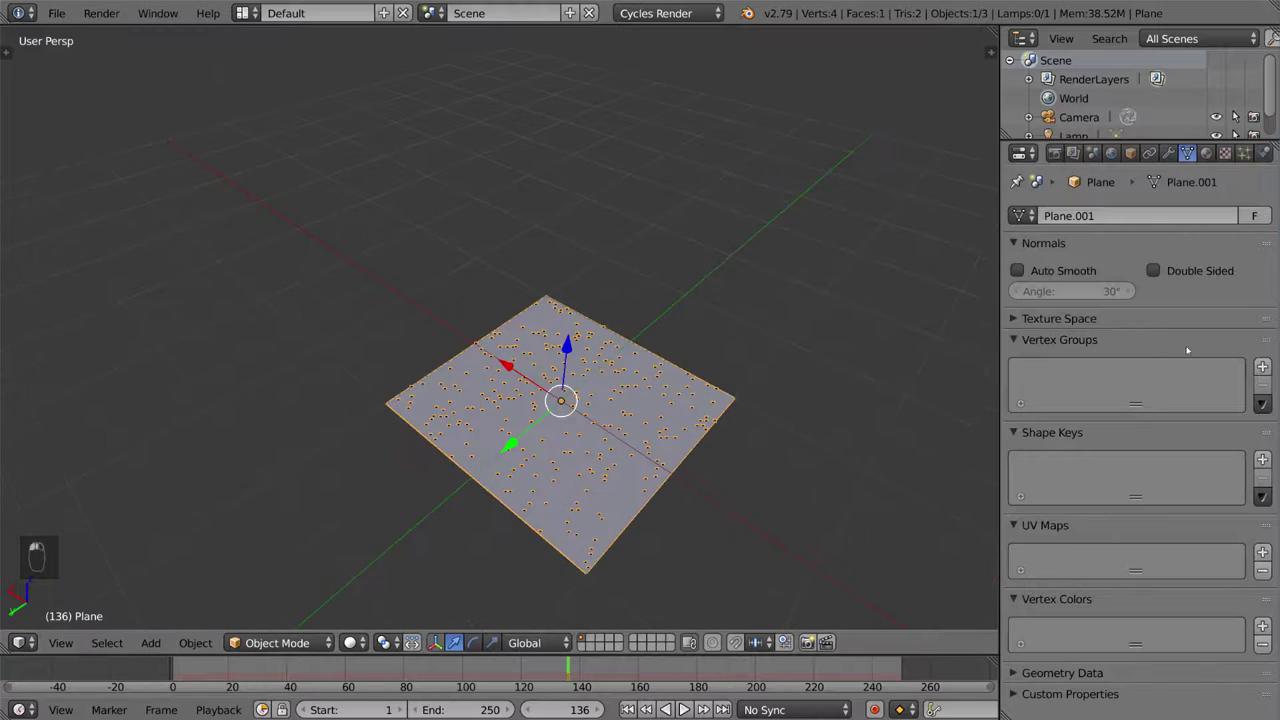
{"action": "left_click", "coordinate": [1262, 367]}
{"action": "middle_click_drag", "start_coordinate": [789, 449], "coordinate": [1076, 364]}
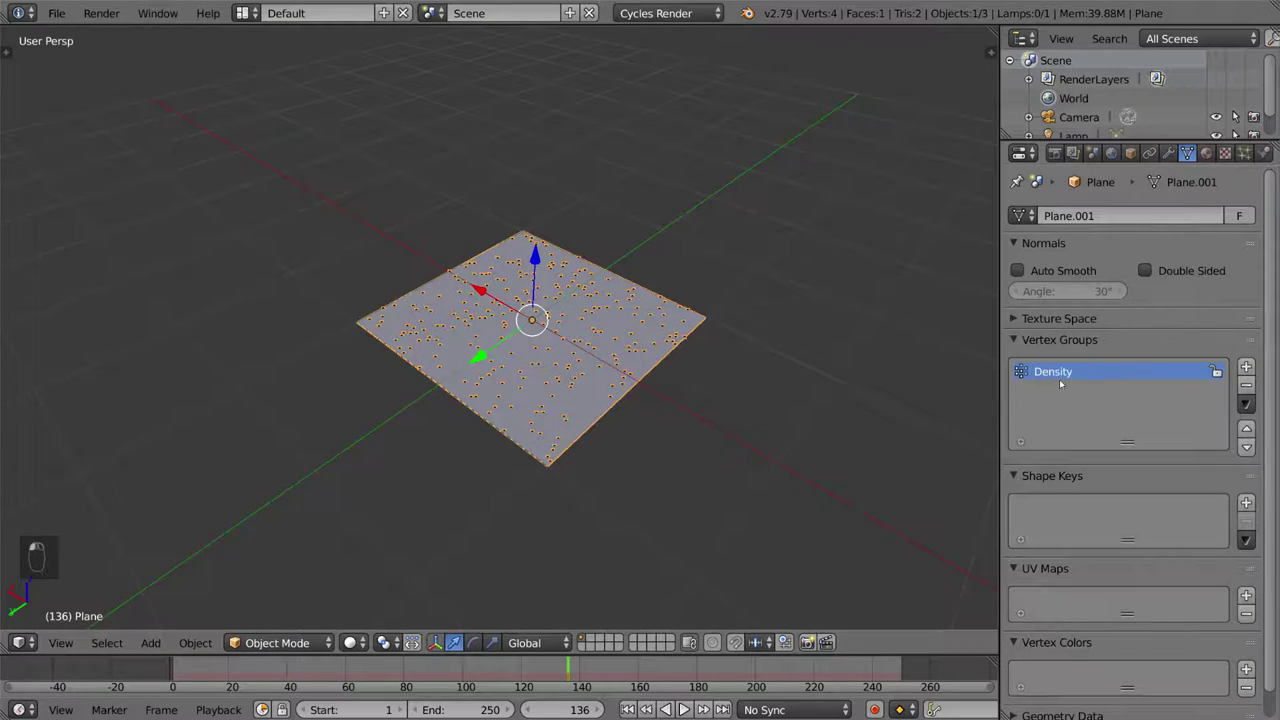
Step: Subdivide the plane twice into a fine grid mesh
{"action": "key", "text": "Tab"}
{"action": "key", "text": "w"}
{"action": "key", "text": "w"}
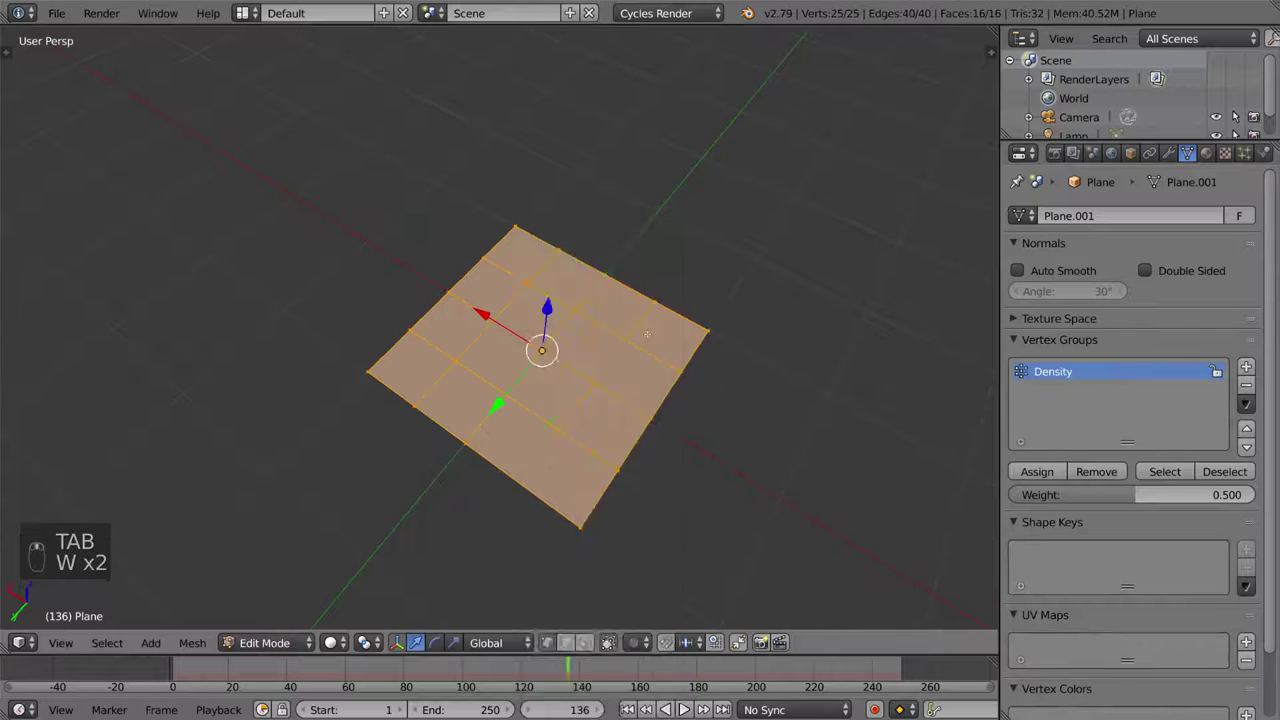
{"action": "key", "text": "w"}
{"action": "left_click", "coordinate": [655, 341]}
Step: Circle-select a vertex patch near one corner and assign it to Density
{"action": "key", "text": "a"}
{"action": "scroll", "coordinate": [598, 403], "scroll_direction": "up", "scroll_amount": 4}
{"action": "key", "text": "c"}
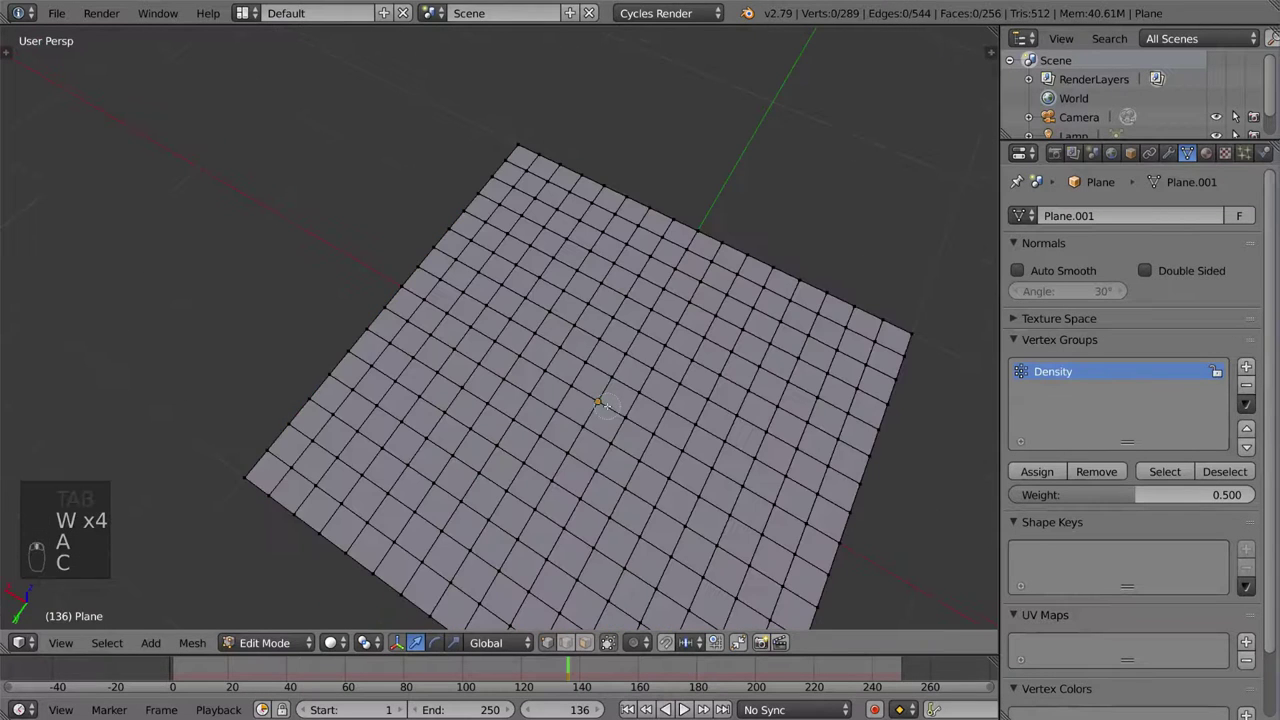
{"action": "mouse_move", "coordinate": [609, 405]}
{"action": "left_mouse_down"}
{"action": "mouse_move", "coordinate": [615, 415]}
{"action": "mouse_move", "coordinate": [491, 428]}
{"action": "left_mouse_up"}
{"action": "right_click", "coordinate": [615, 415]}
{"action": "scroll", "coordinate": [600, 400], "scroll_direction": "down", "scroll_amount": 5}
{"action": "key", "text": "a"}
{"action": "key", "text": "c"}
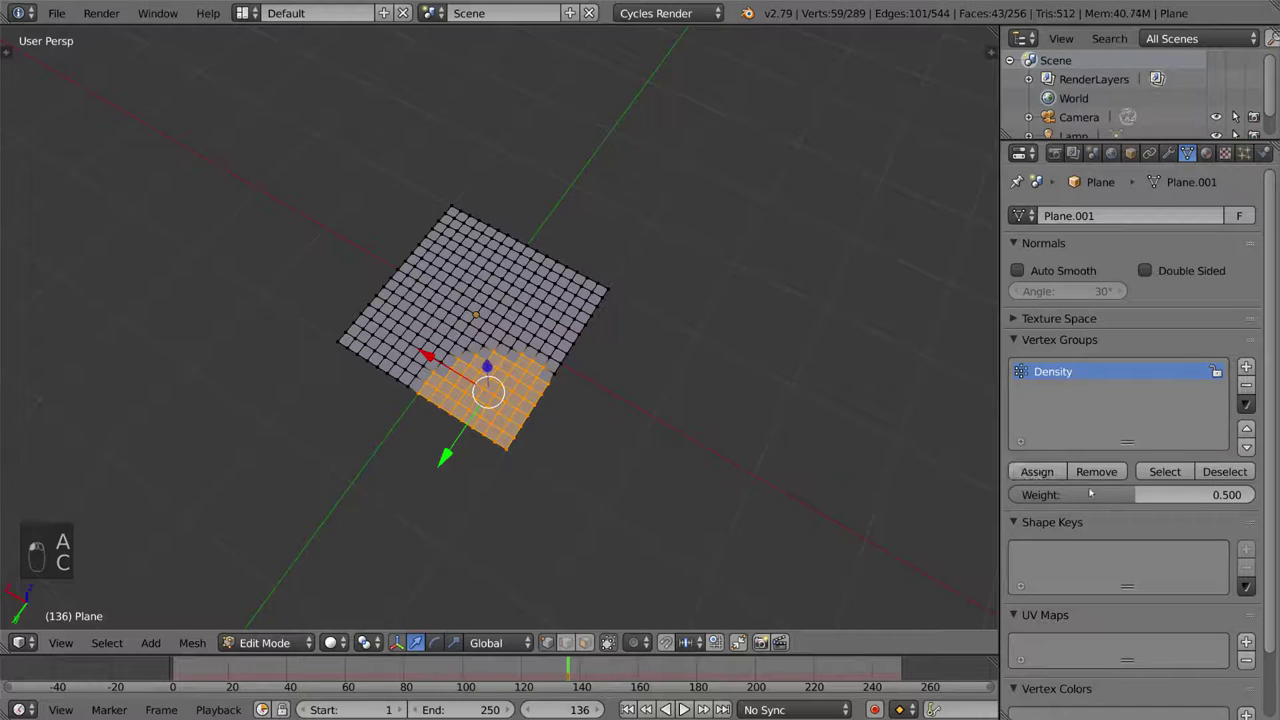
{"action": "left_click", "coordinate": [1037, 472]}
{"action": "key", "text": "Tab"}
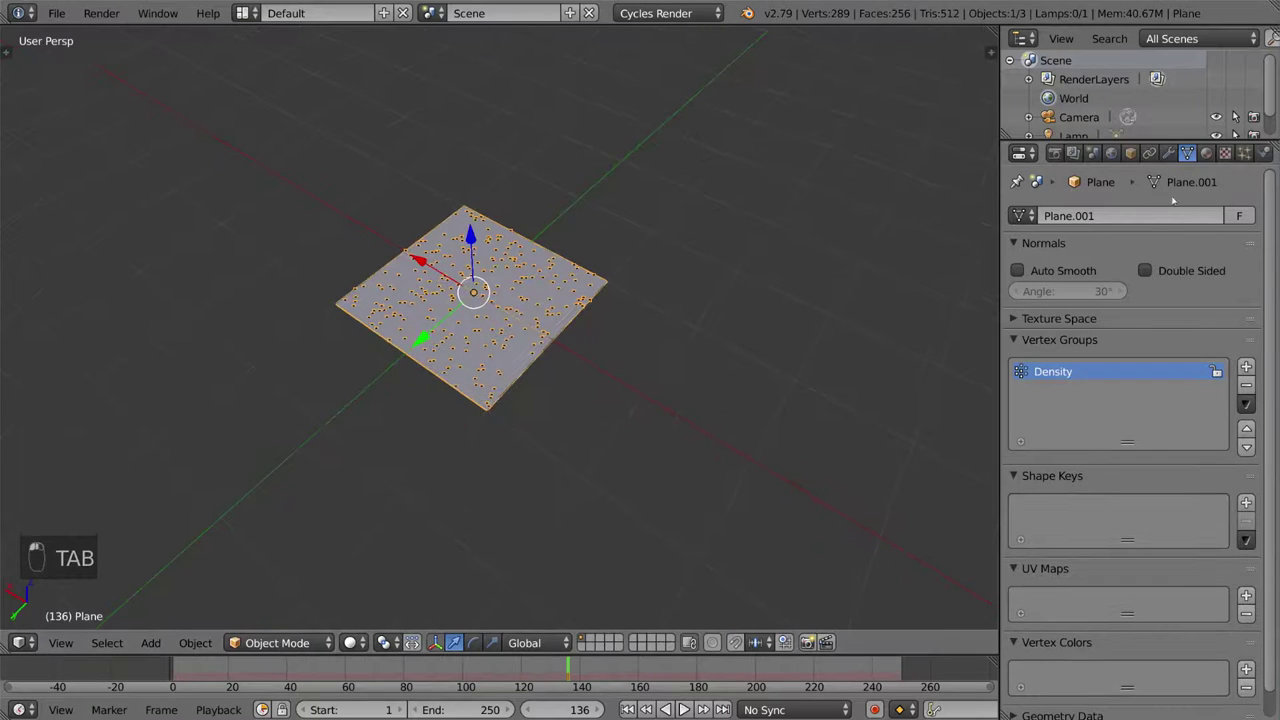
Step: Set the particle system's Density vertex group field to Density
{"action": "left_click", "coordinate": [1243, 152]}
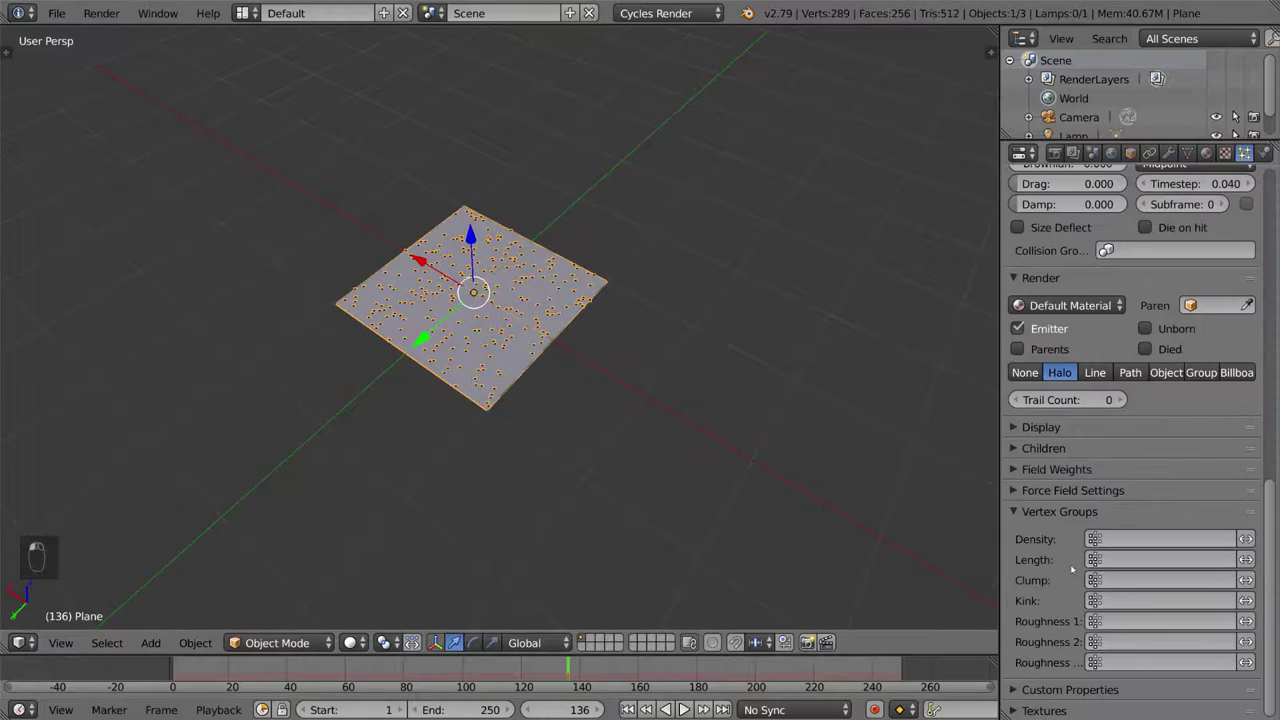
{"action": "left_click", "coordinate": [1137, 541]}
{"action": "left_click", "coordinate": [1101, 348]}
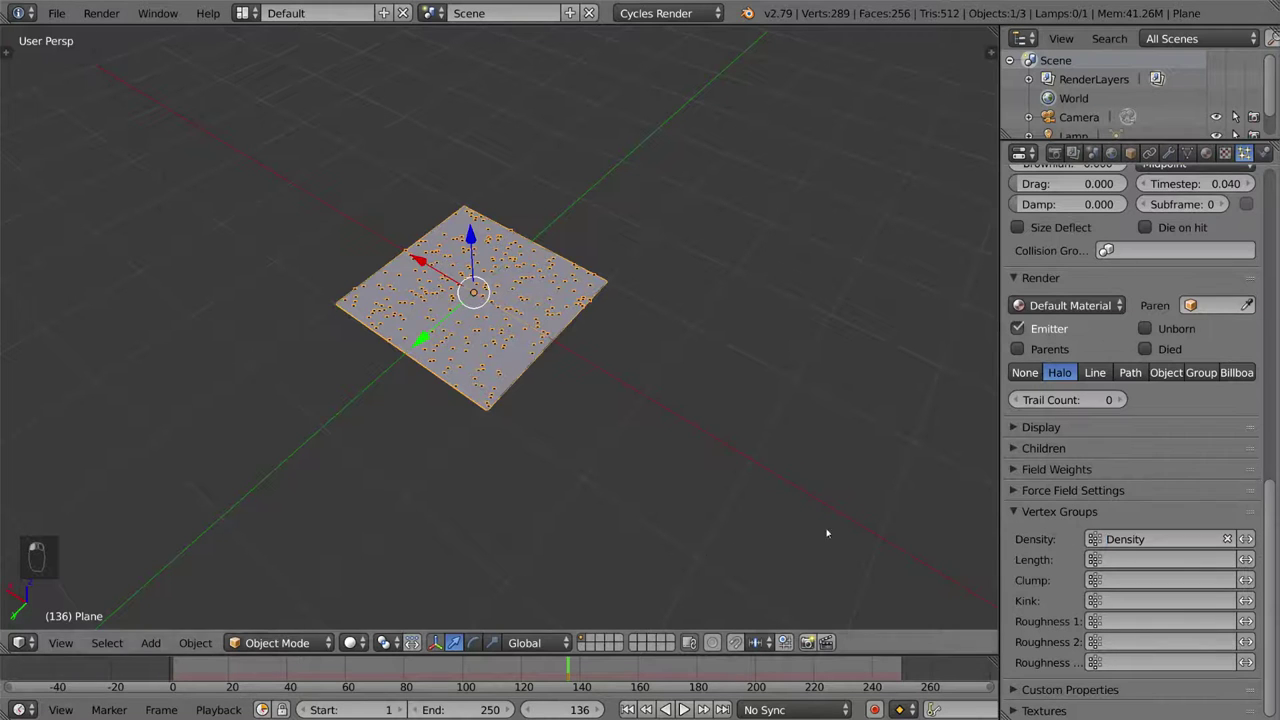
Step: Check the Density weights in Weight Paint, then play the particle animation
{"action": "left_click", "coordinate": [1187, 152]}
{"action": "key", "text": "ctrl+Tab"}
{"action": "middle_click_drag", "start_coordinate": [597, 326], "coordinate": [519, 428]}
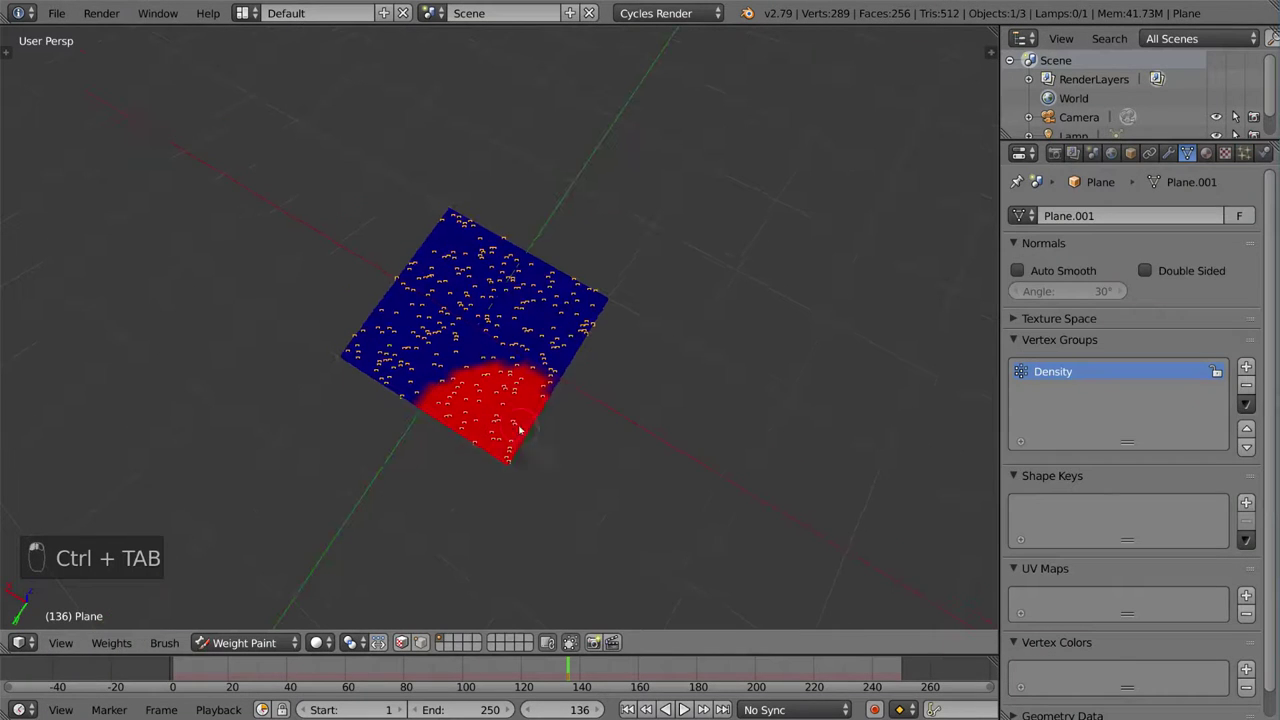
{"action": "key", "text": "ctrl+Tab"}
{"action": "mouse_move", "coordinate": [535, 381]}
{"action": "middle_mouse_down"}
{"action": "mouse_move", "coordinate": [694, 471]}
{"action": "mouse_move", "coordinate": [649, 323]}
{"action": "mouse_move", "coordinate": [669, 400]}
{"action": "mouse_move", "coordinate": [712, 389]}
{"action": "middle_mouse_up"}
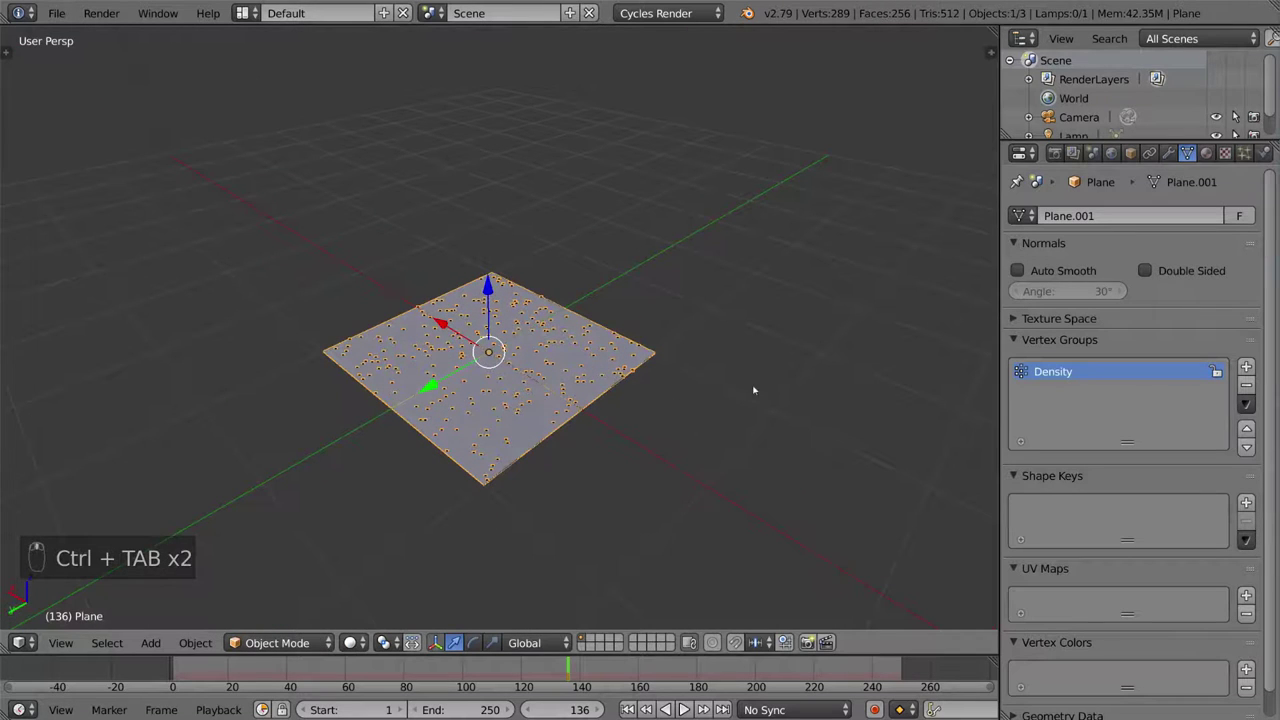
{"action": "key", "text": "alt+a"}
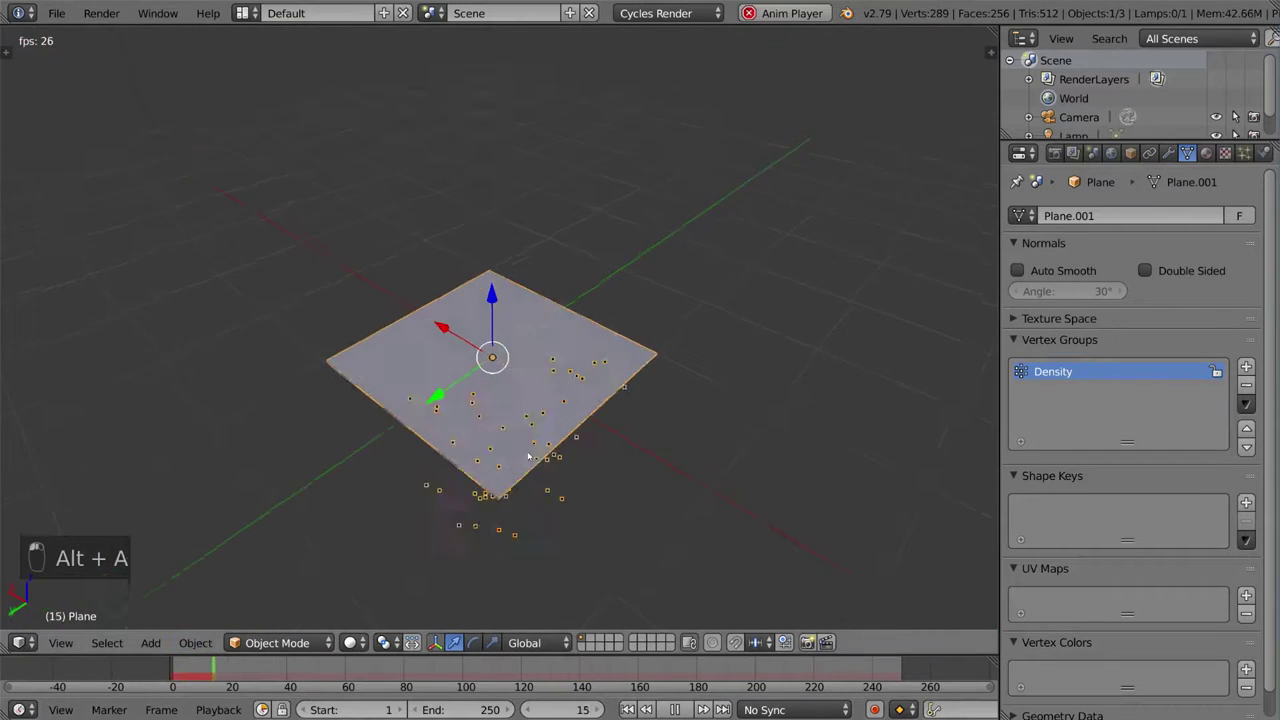
{"action": "middle_click_drag", "start_coordinate": [691, 510], "coordinate": [701, 343]}
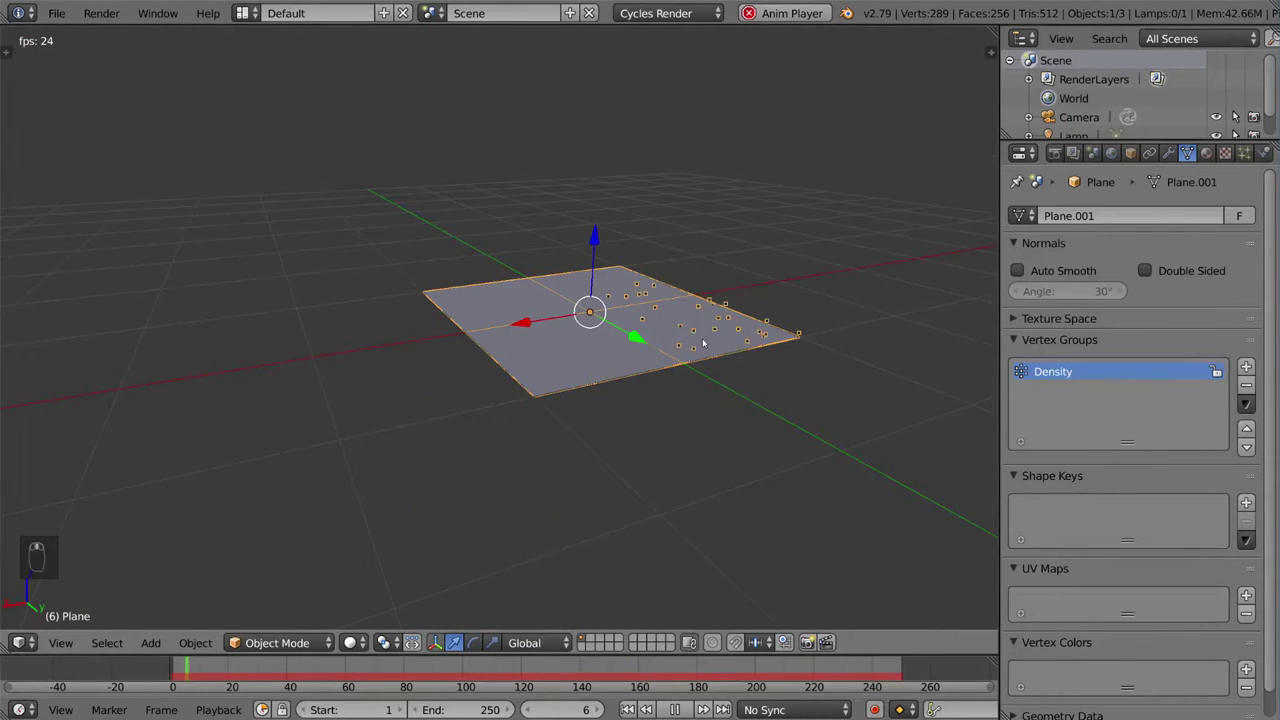